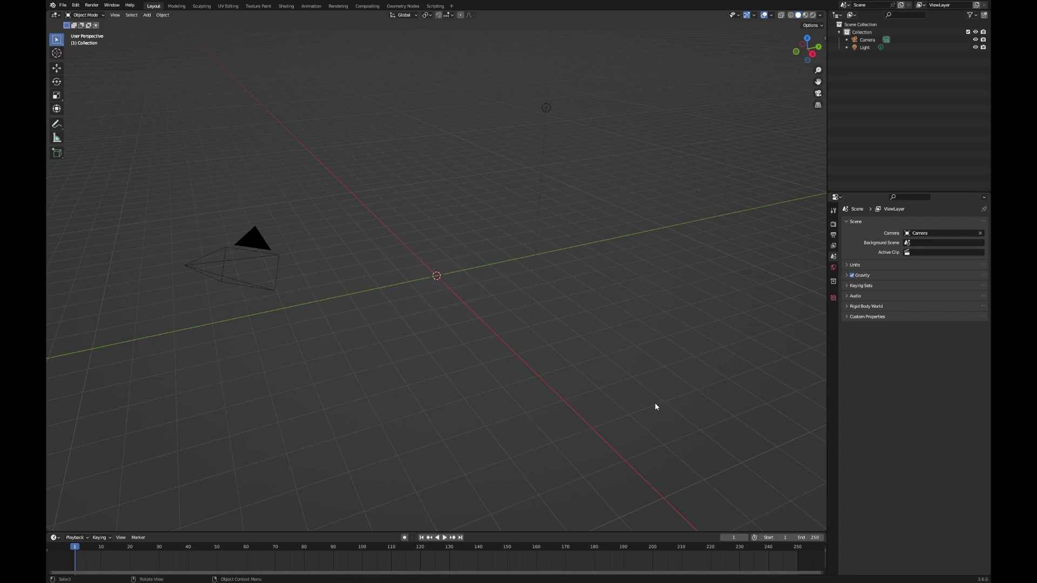
# - Look over the imported T-shirt model and switch to the UV Editing workspace
pyautogui.scroll(4, 444, 254)
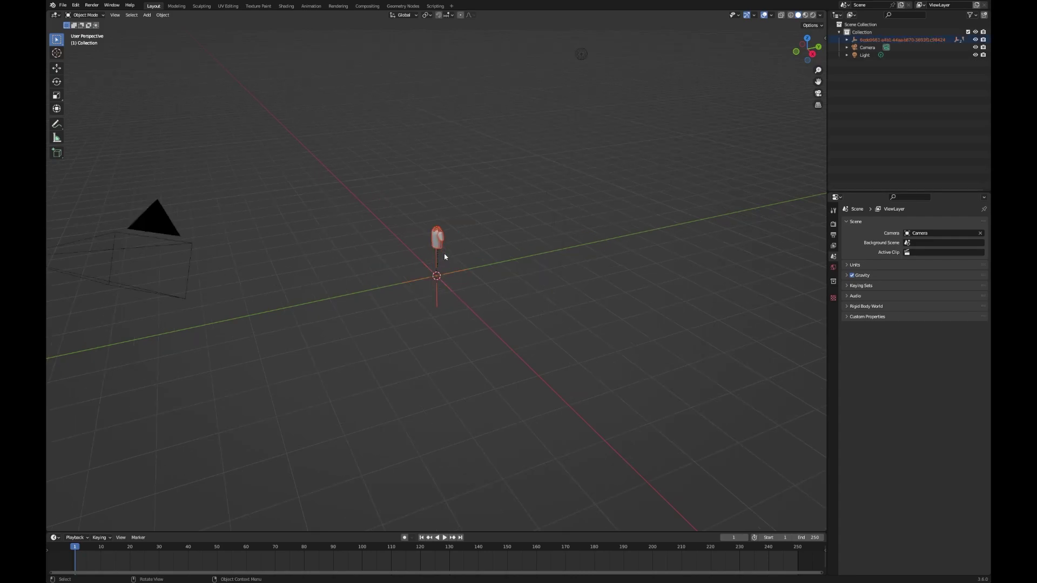
pyautogui.moveTo(467, 252); pyautogui.dragTo(459, 210)
pyautogui.scroll(3, 413, 185)
pyautogui.moveTo(412, 185); pyautogui.dragTo(486, 295)
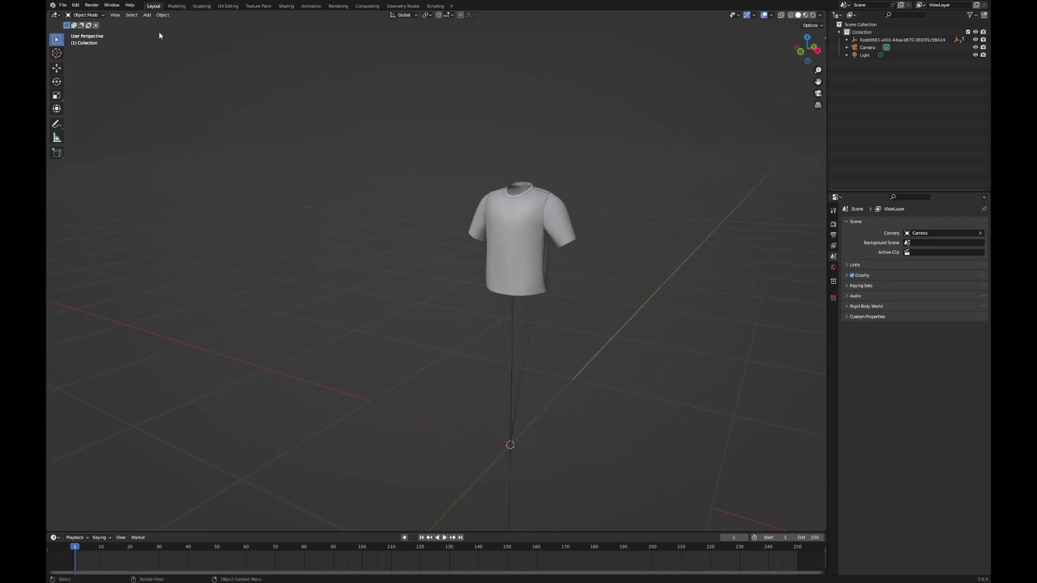
pyautogui.click(232, 6)
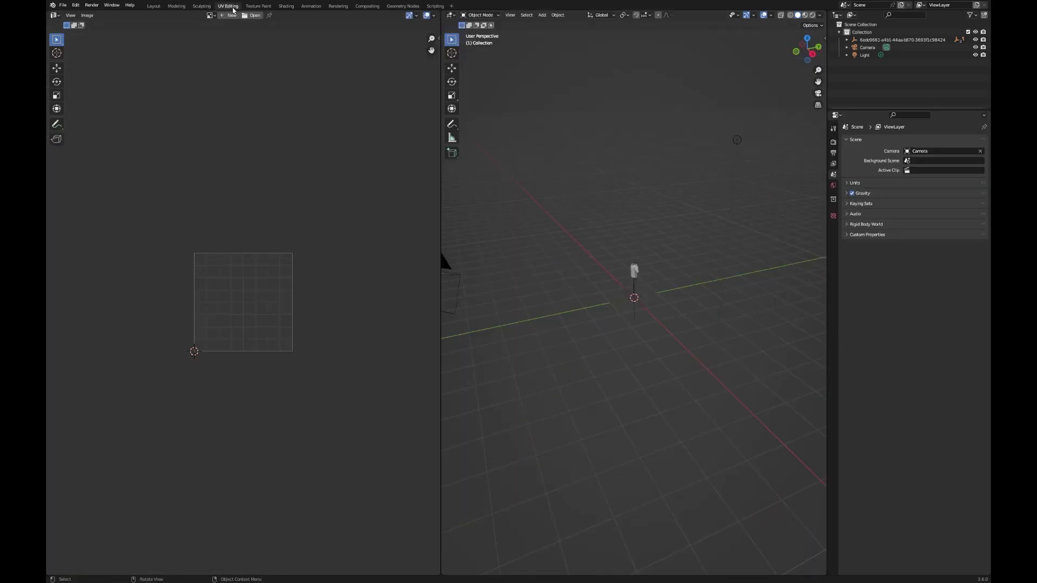
# - Select all parts of the T-shirt and put them in Edit Mode
pyautogui.scroll(10, 637, 263)
pyautogui.moveTo(593, 233); pyautogui.dragTo(604, 307)
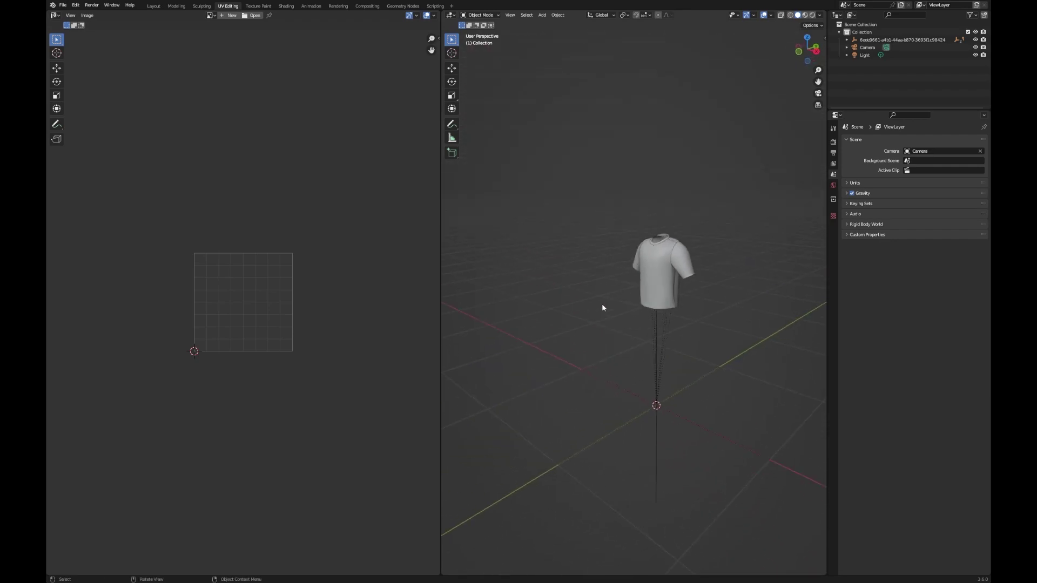
pyautogui.scroll(2, 656, 281)
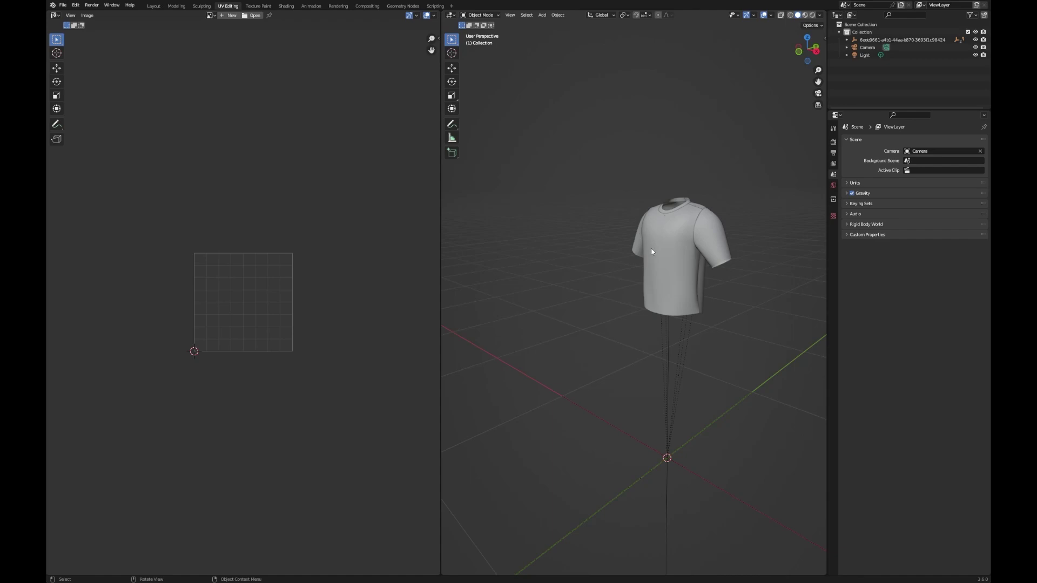
pyautogui.click(678, 251)
pyautogui.click(497, 18)
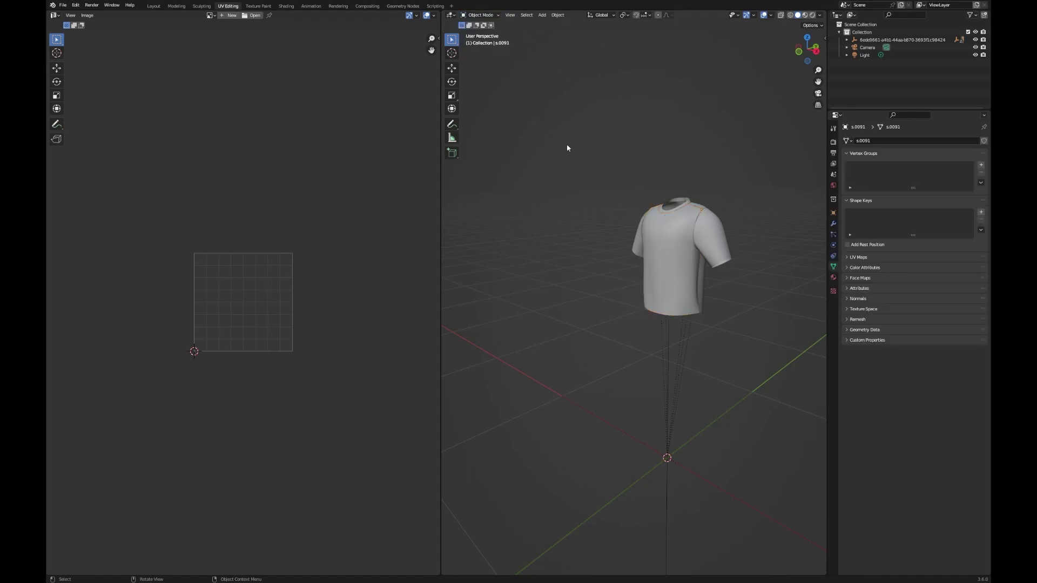
pyautogui.press('a')
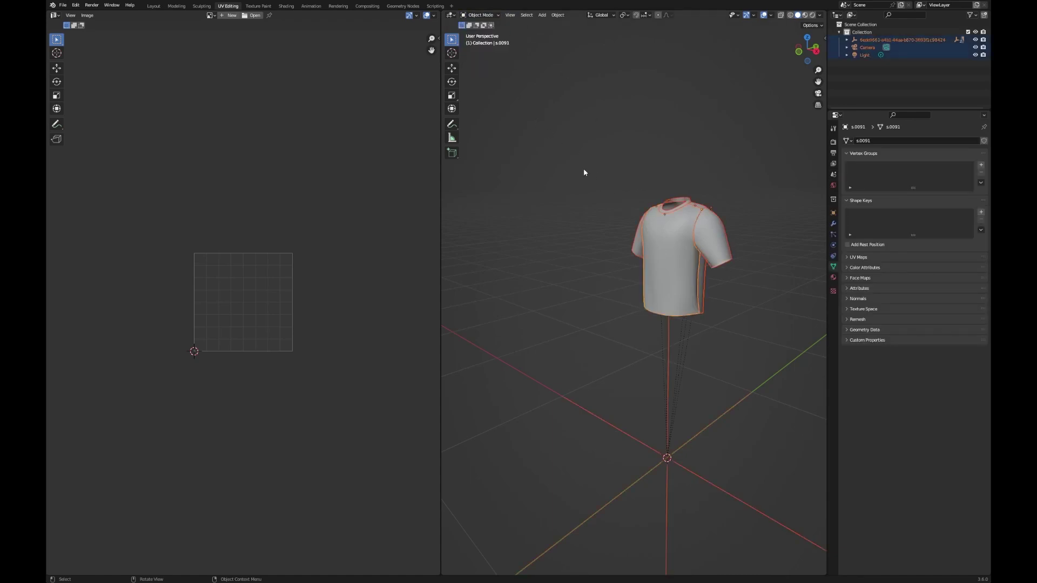
pyautogui.click(480, 15)
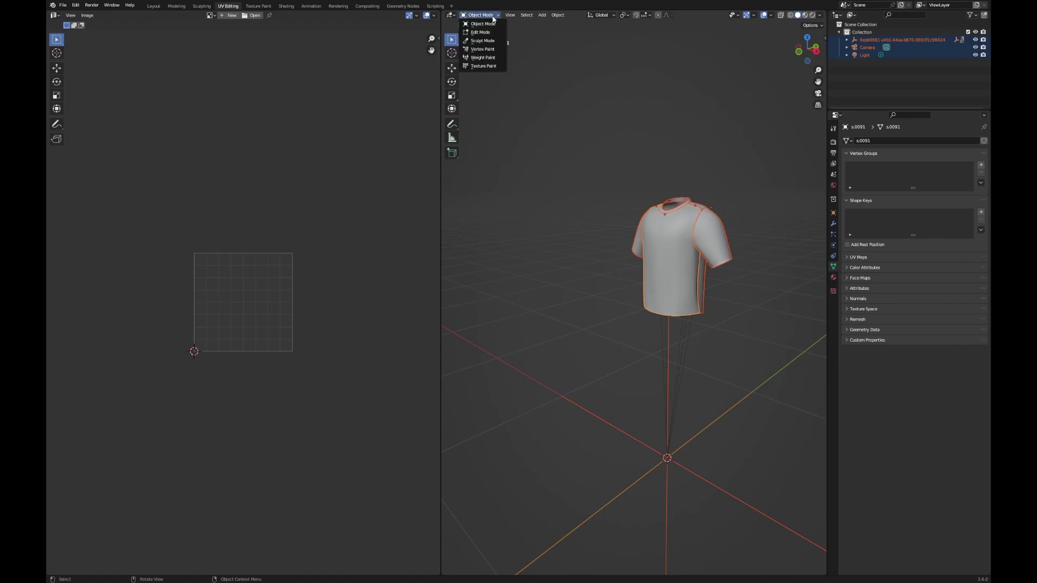
pyautogui.click(480, 33)
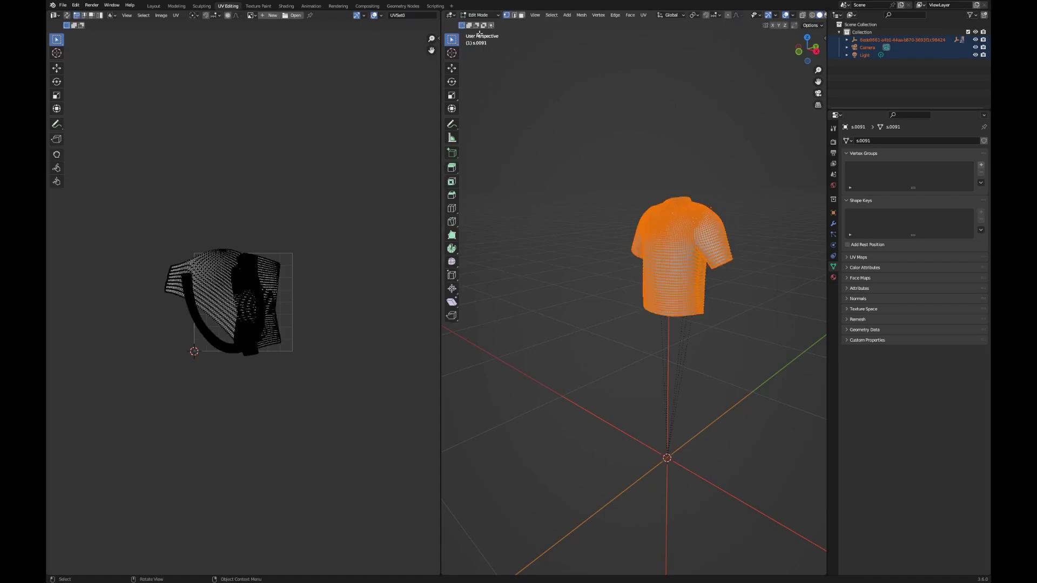
# - Select all of the T-shirt's UVs and unwrap them into separate flat pattern pieces
pyautogui.press('a')
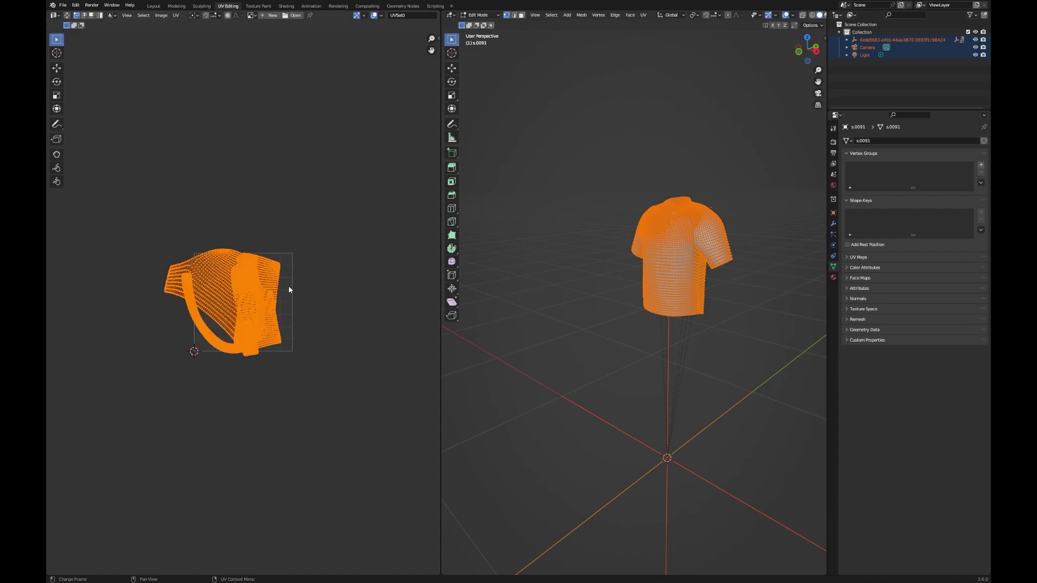
pyautogui.rightClick(289, 289)
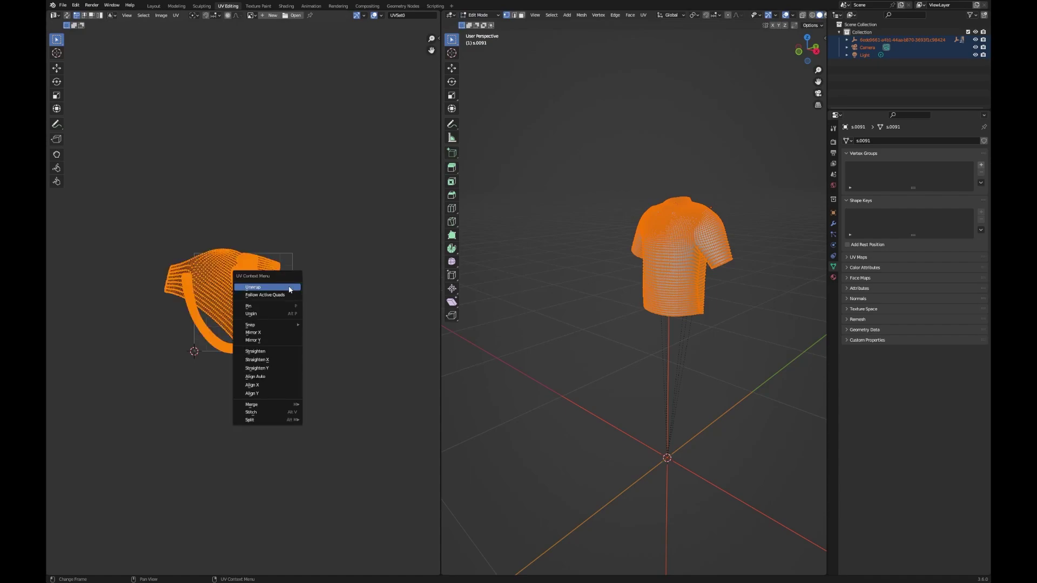
pyautogui.click(289, 289)
pyautogui.scroll(5, 233, 287)
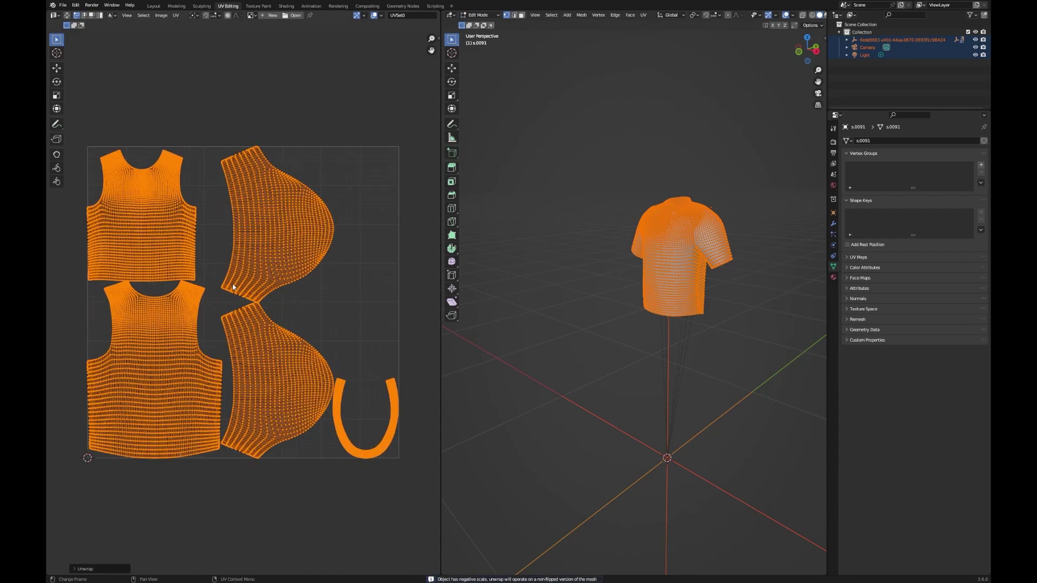
pyautogui.hscroll(-2, 233, 286)
pyautogui.click(382, 324)
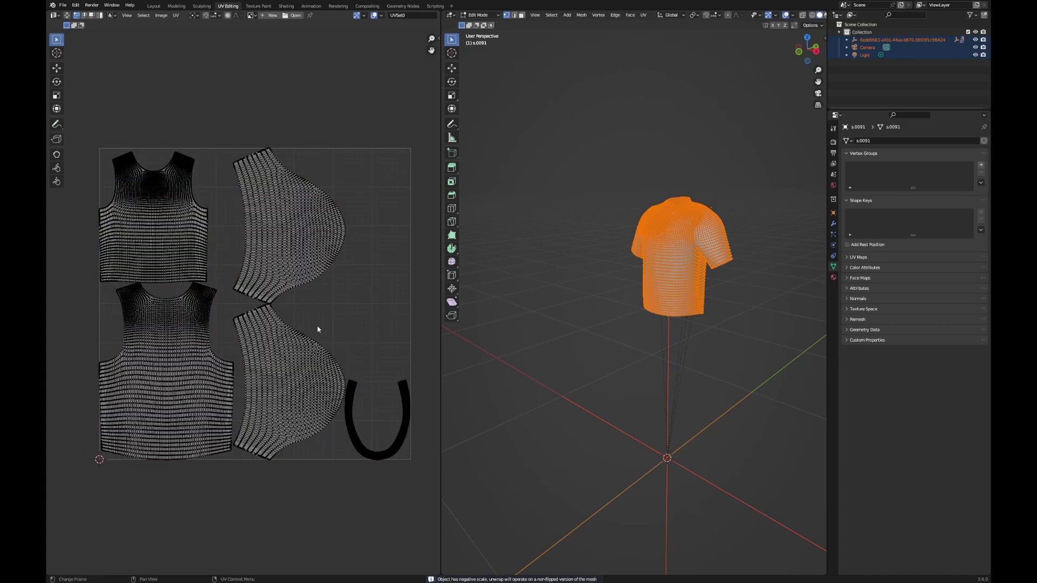
# - Export the UV layout of the unwrapped T-shirt as an EPS file
pyautogui.scroll(-2, 317, 329)
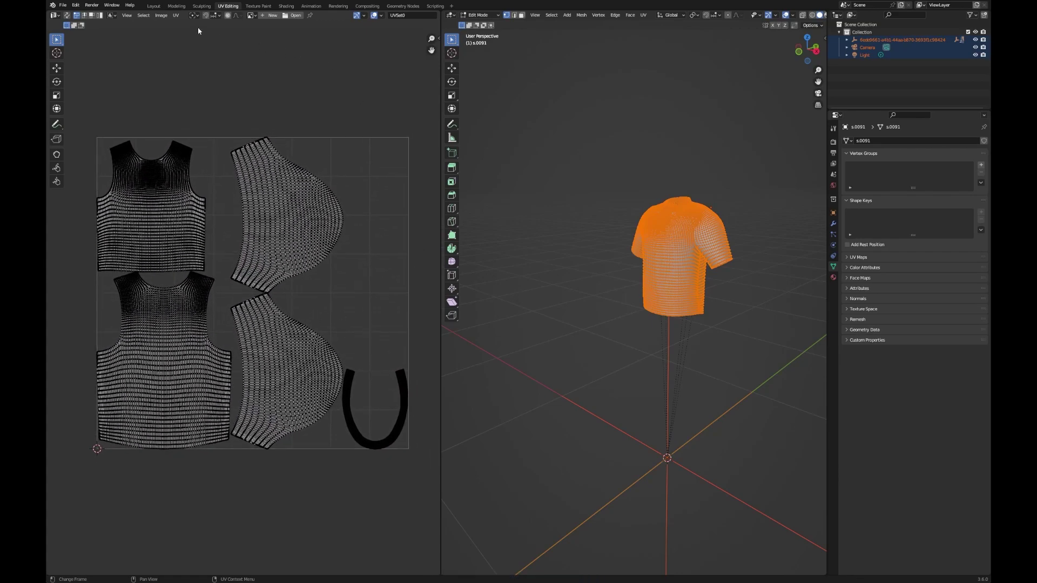
pyautogui.click(175, 15)
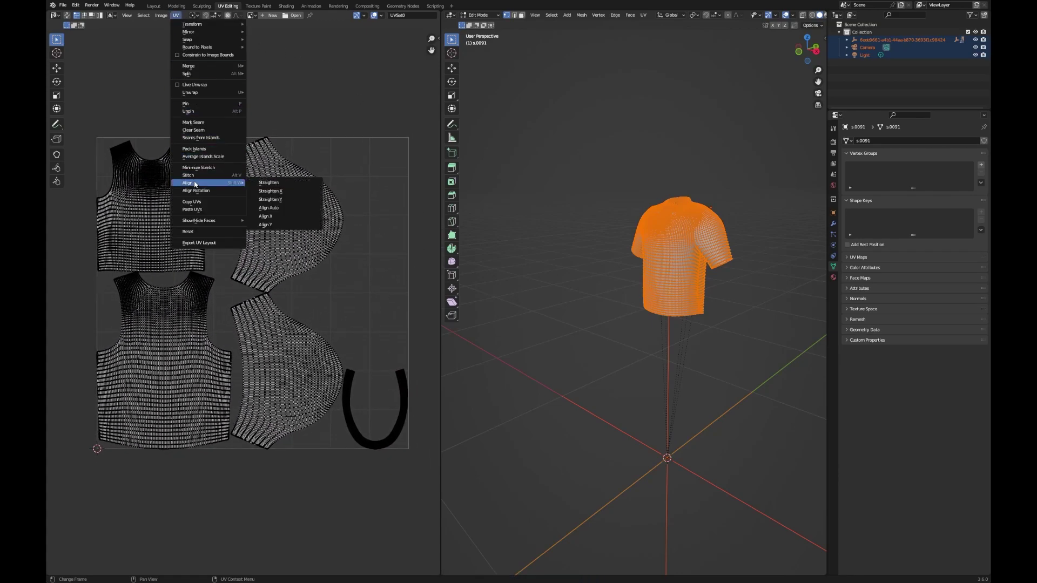
pyautogui.click(201, 243)
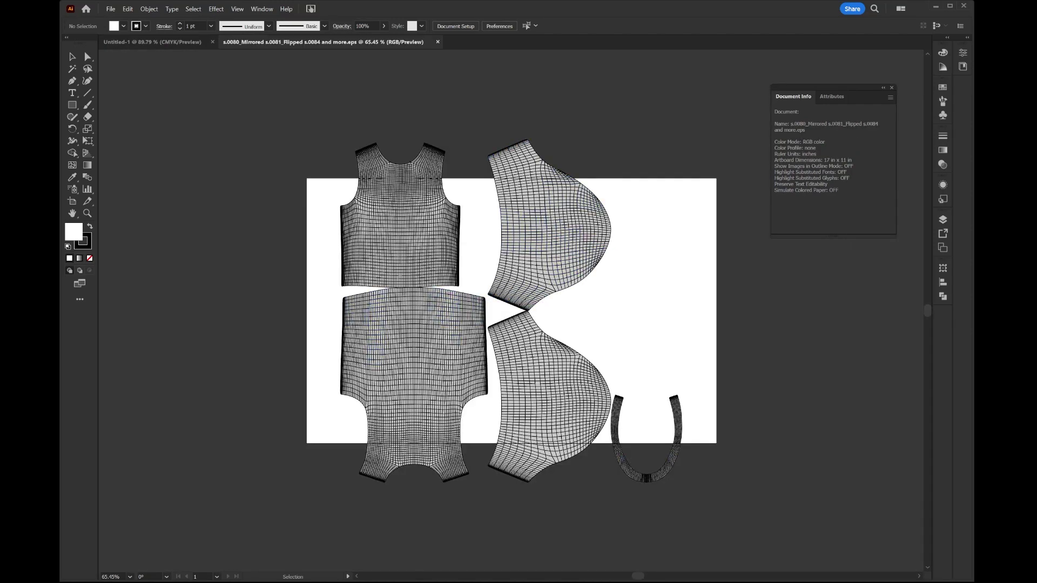
# - In Illustrator, use Direct Selection on one grey face of the exported UV layout and select all faces with the same fill
pyautogui.moveTo(486, 324); pyautogui.dragTo(436, 320)
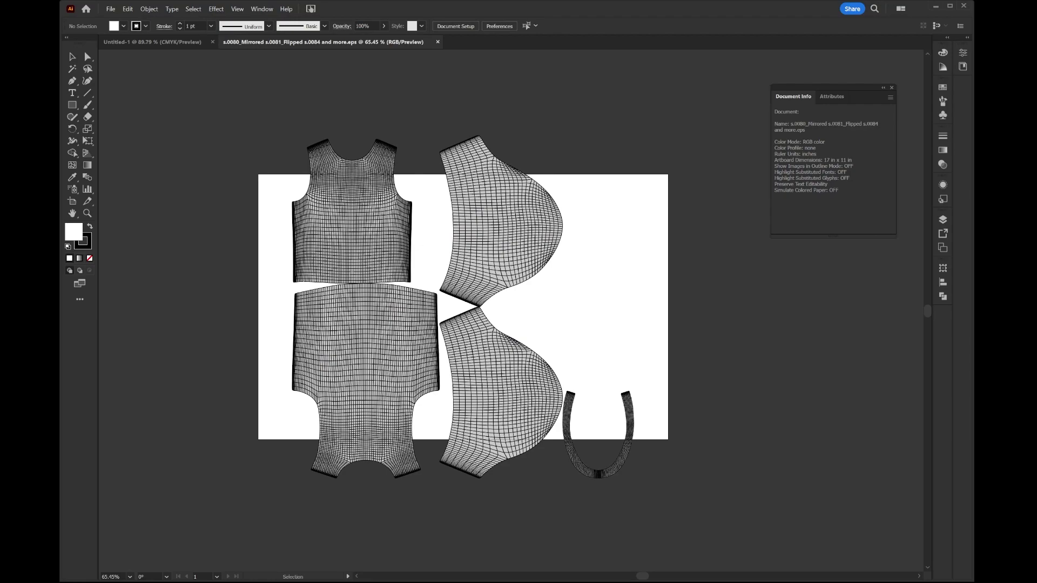
pyautogui.hotkey('ctrl', 'a')
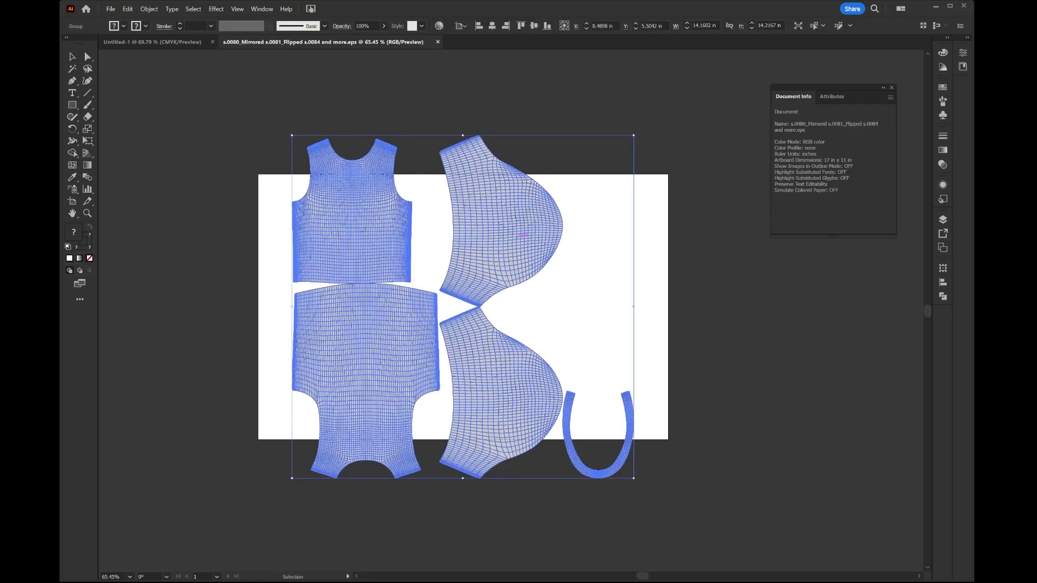
pyautogui.press('space')
pyautogui.moveTo(416, 178); pyautogui.dragTo(475, 178)
pyautogui.hotkey('ctrl', 'shift', 'a')
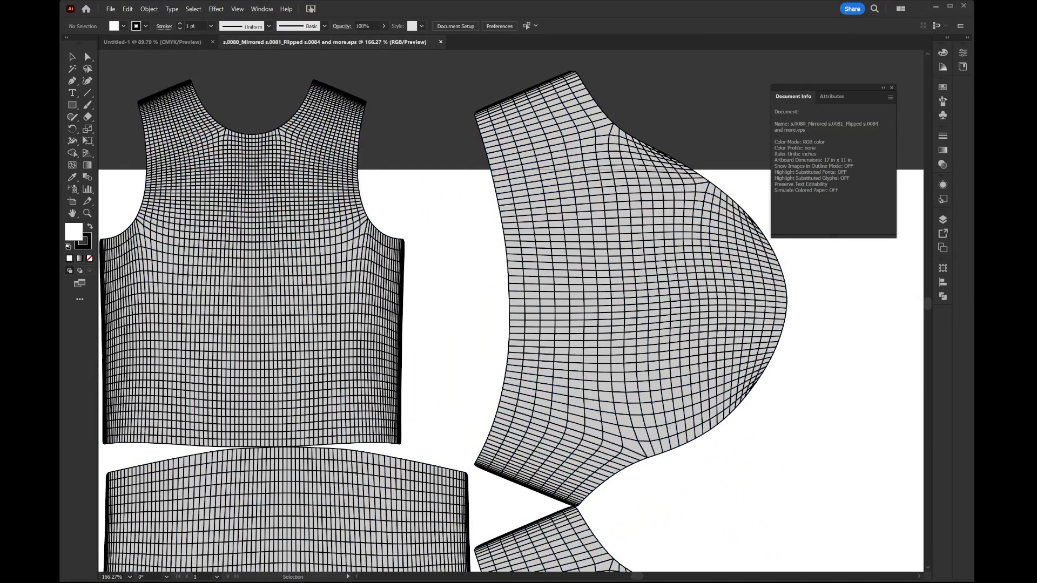
pyautogui.press('a')
pyautogui.click(504, 190)
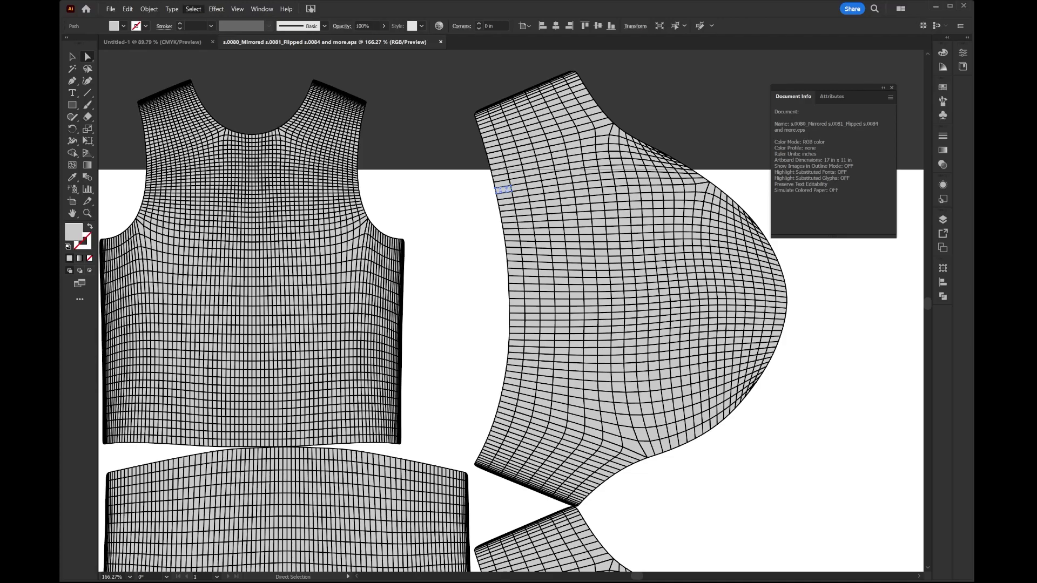
pyautogui.hotkey('ctrl', 'a')
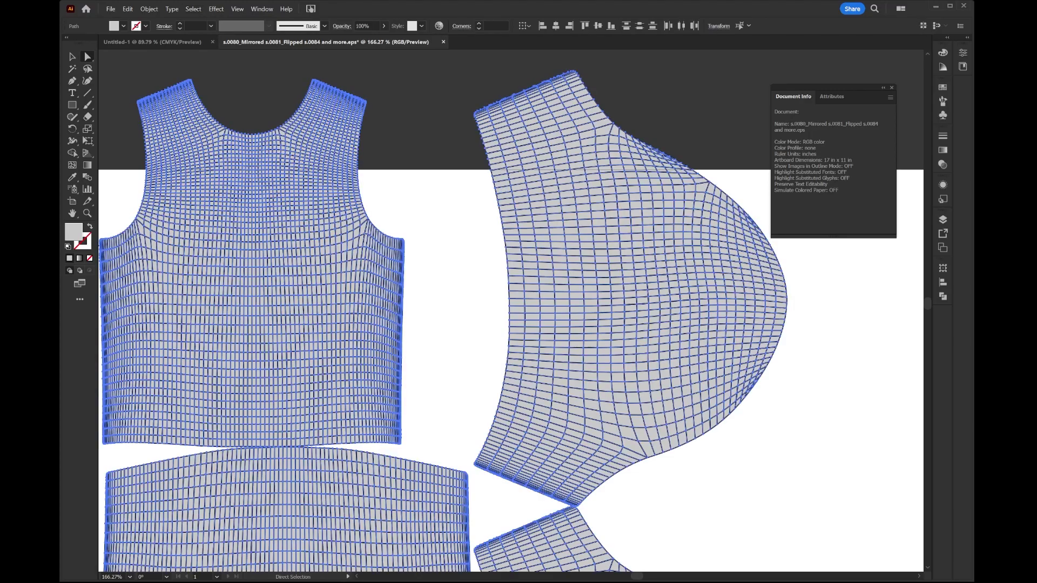
# - Move the selected grey faces off the artboard to the left, apart from the black wireframe lines
pyautogui.scroll(-5, 458, 323)
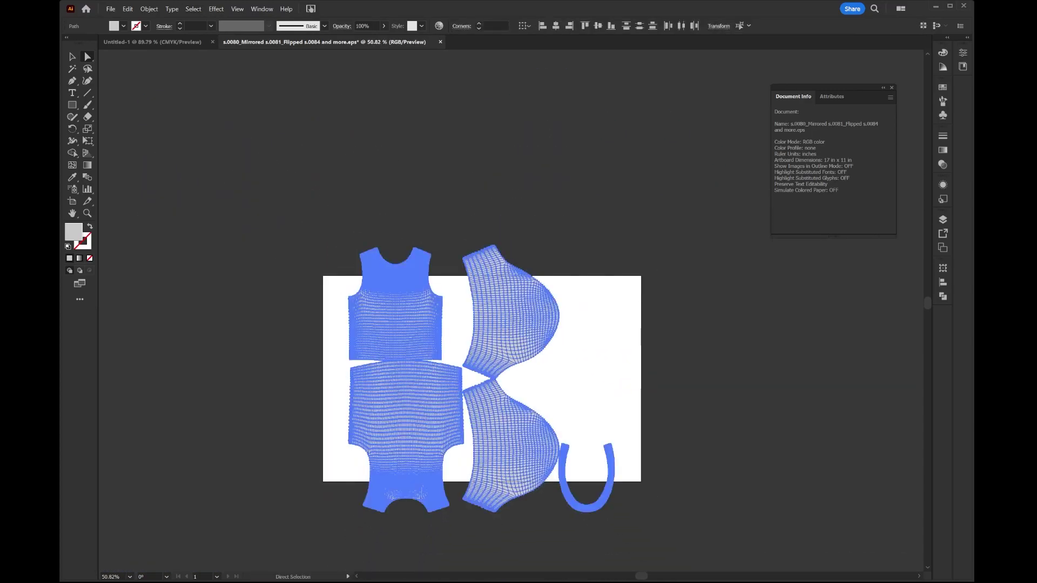
pyautogui.press('v')
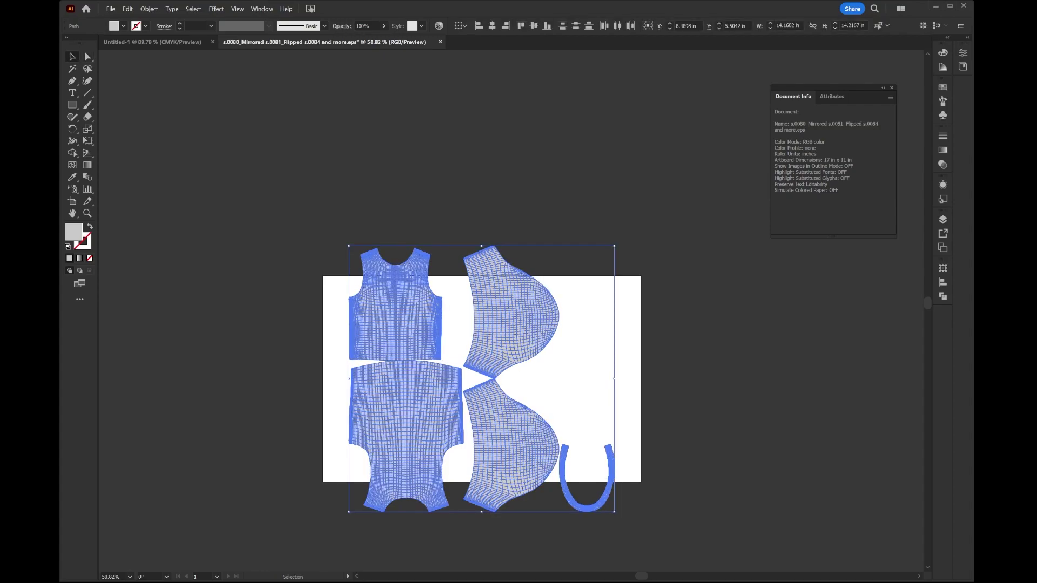
pyautogui.moveTo(427, 286); pyautogui.dragTo(125, 273)
pyautogui.hotkey('ctrl', 'shift', 'a')
# - Select all of the black wireframe lines left on the artboard and delete them
pyautogui.press('a')
pyautogui.hotkey('ctrl', 'a')
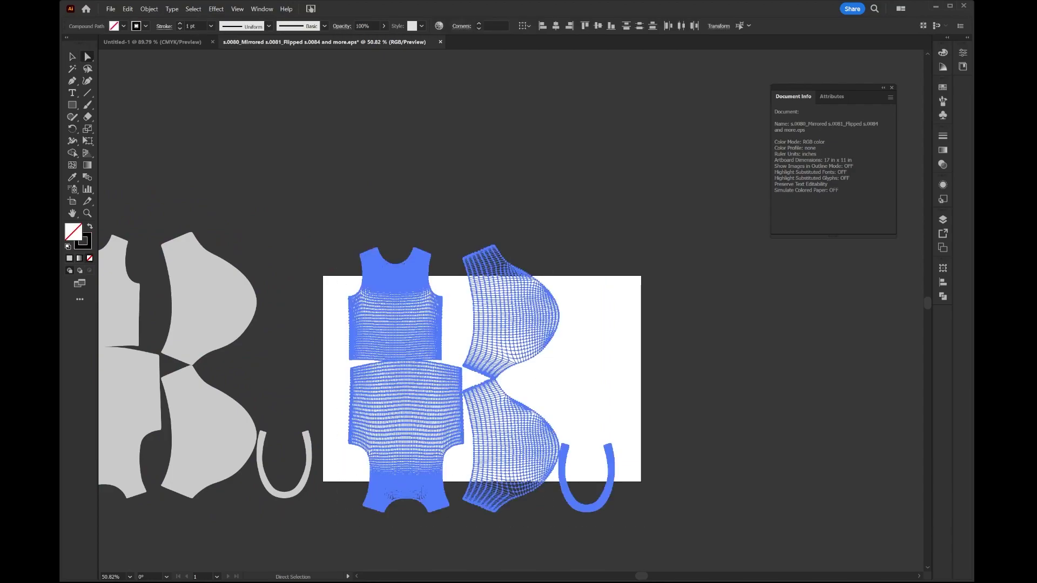
pyautogui.press('Delete')
# - Select the whole group of grey pattern faces, ungroup it and clear the selection
pyautogui.hscroll(-5, 312, 227)
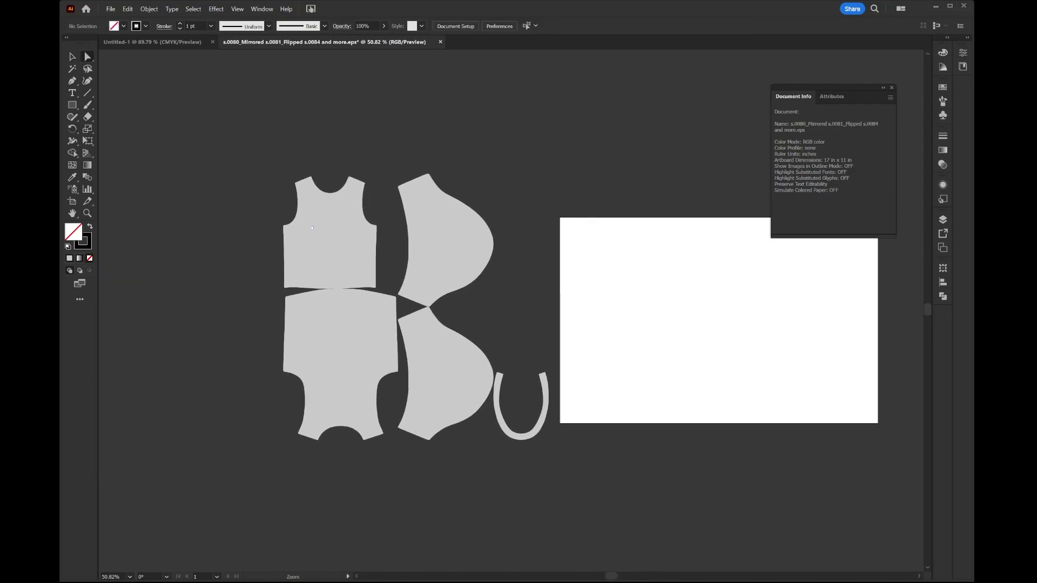
pyautogui.scroll(6, 312, 228)
pyautogui.scroll(1, 312, 227)
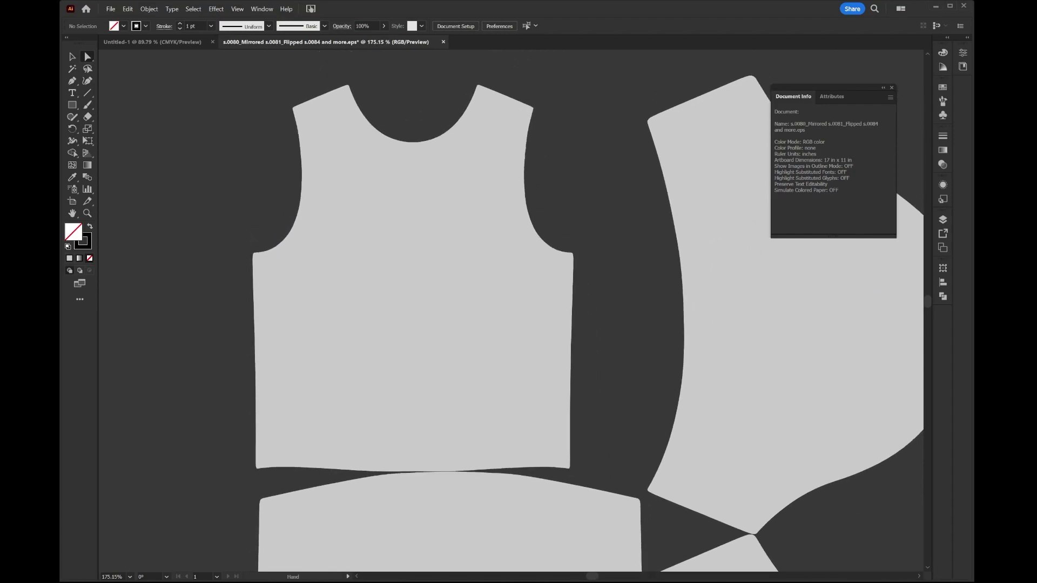
pyautogui.press('v')
pyautogui.hotkey('ctrl', 'a')
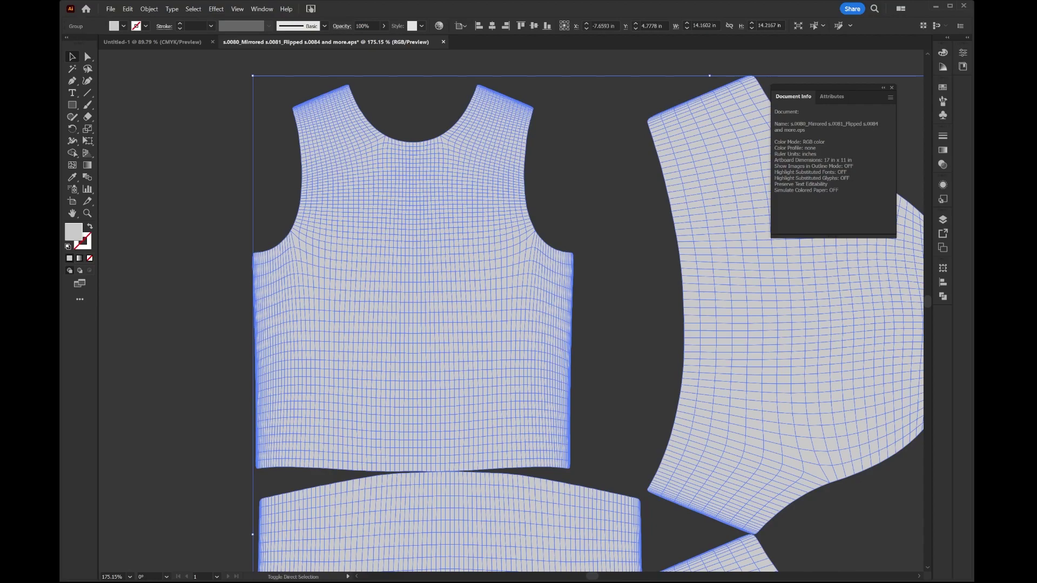
pyautogui.hotkey('ctrl', 'shift', 'a')
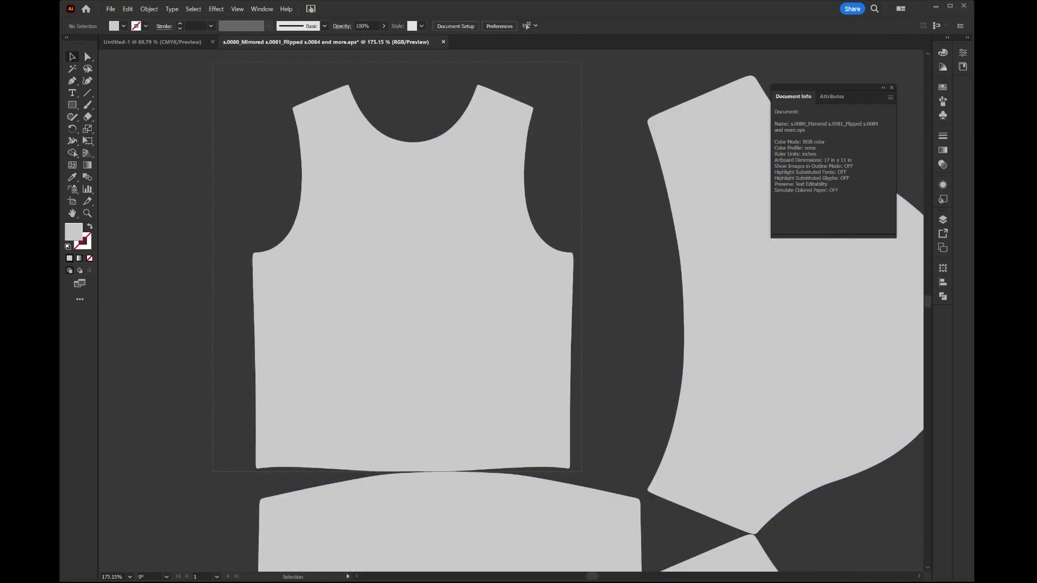
# - Move the upper body panel about 2.45 in left and 1.39 in up, and unite its faces into one shape with Pathfinder
pyautogui.click(552, 447)
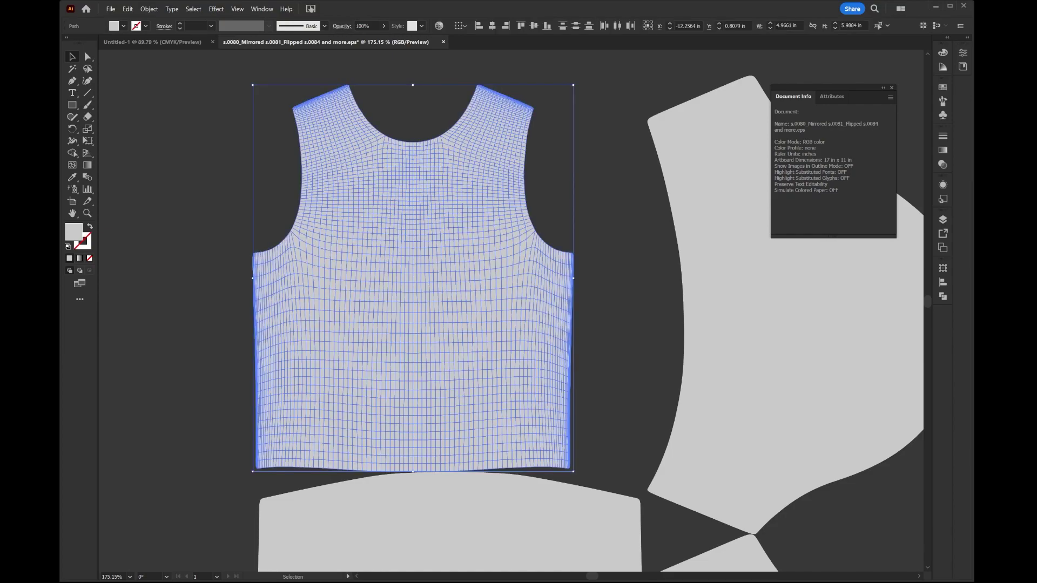
pyautogui.moveTo(553, 447); pyautogui.dragTo(399, 357)
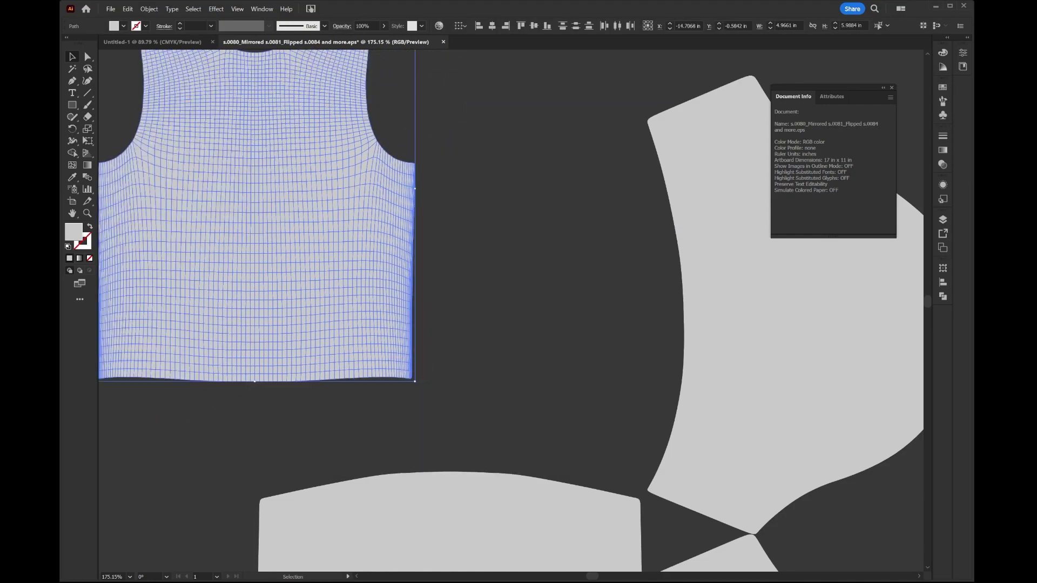
pyautogui.hotkey('ctrl', 'shift', 'F9')
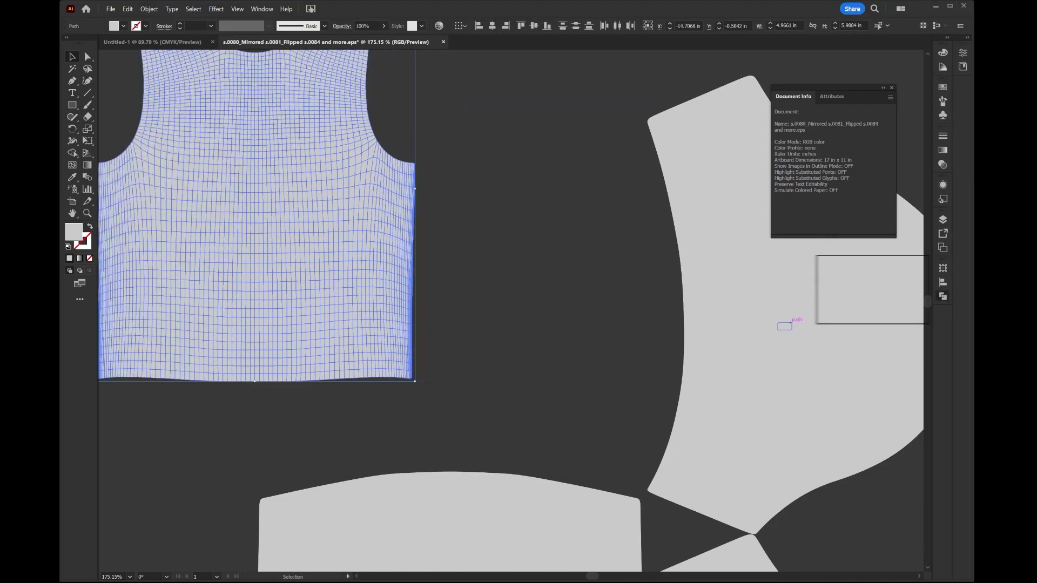
pyautogui.hotkey('ctrl', 'shift', 'a')
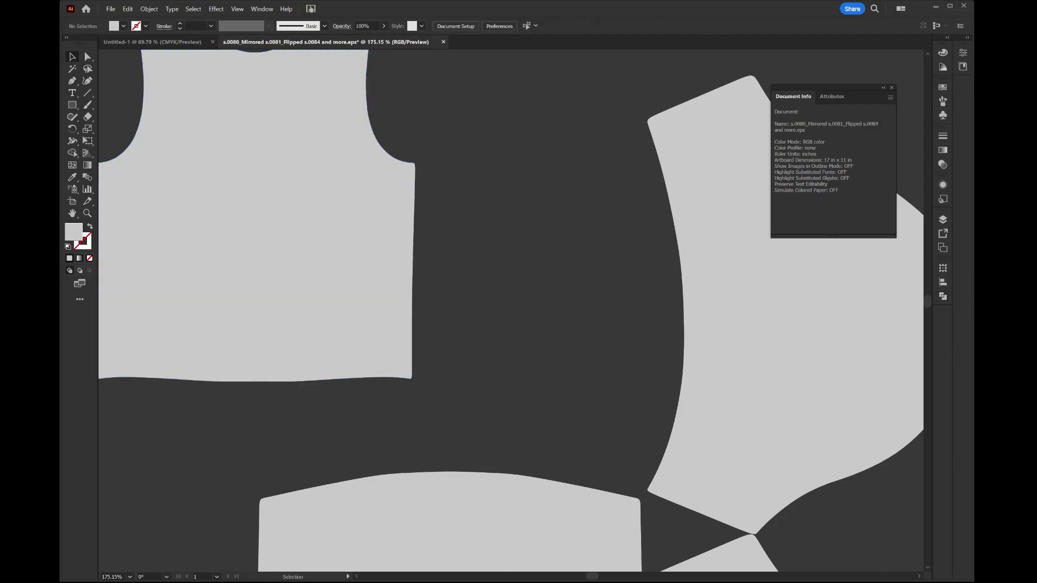
# - Select all faces of the lower body panel without including any of the neighbouring sleeve faces
pyautogui.scroll(-5, 477, 331)
pyautogui.scroll(-3, 476, 331)
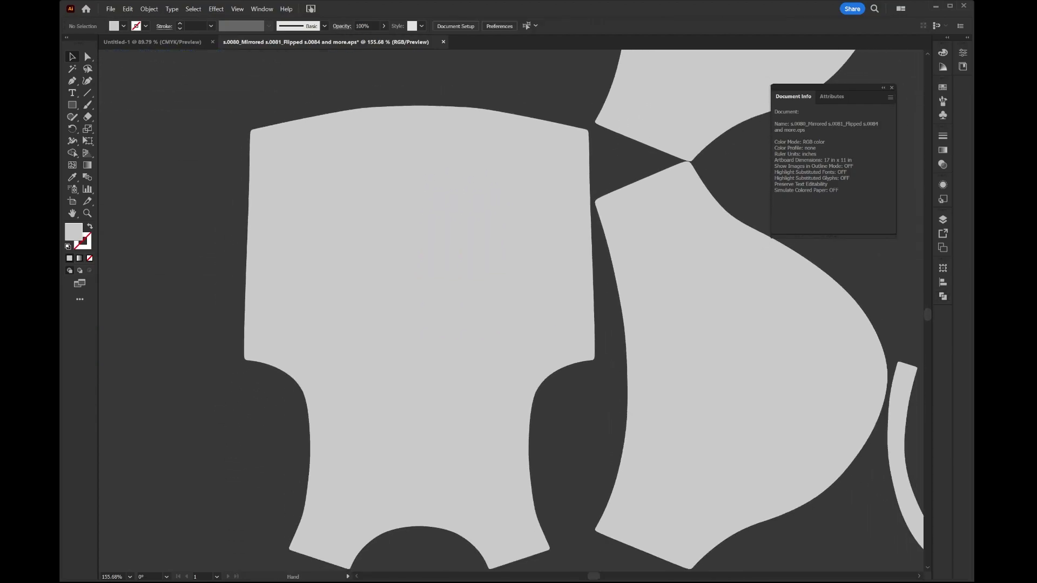
pyautogui.scroll(-1, 476, 332)
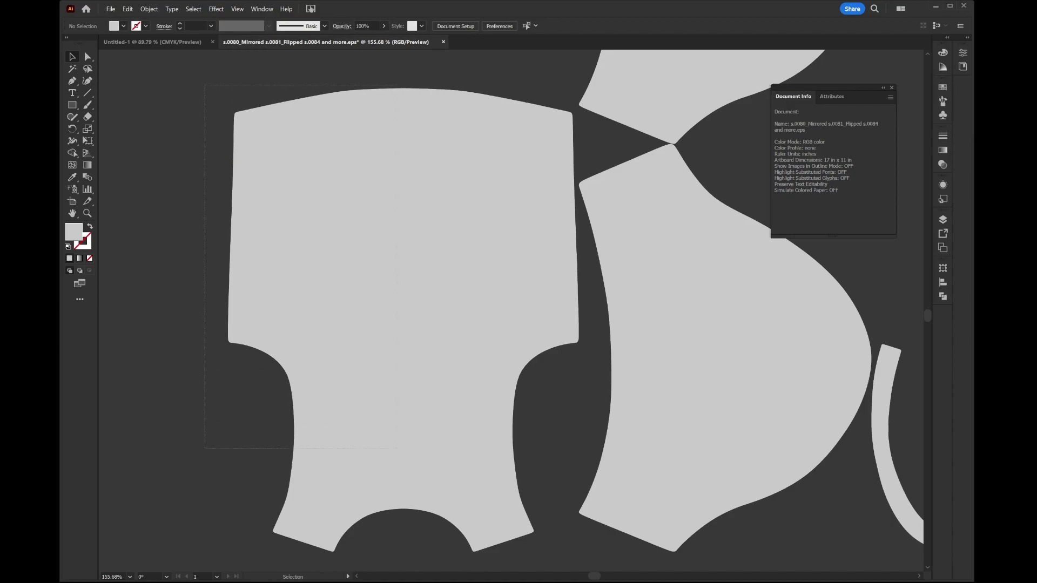
pyautogui.scroll(-1, 477, 331)
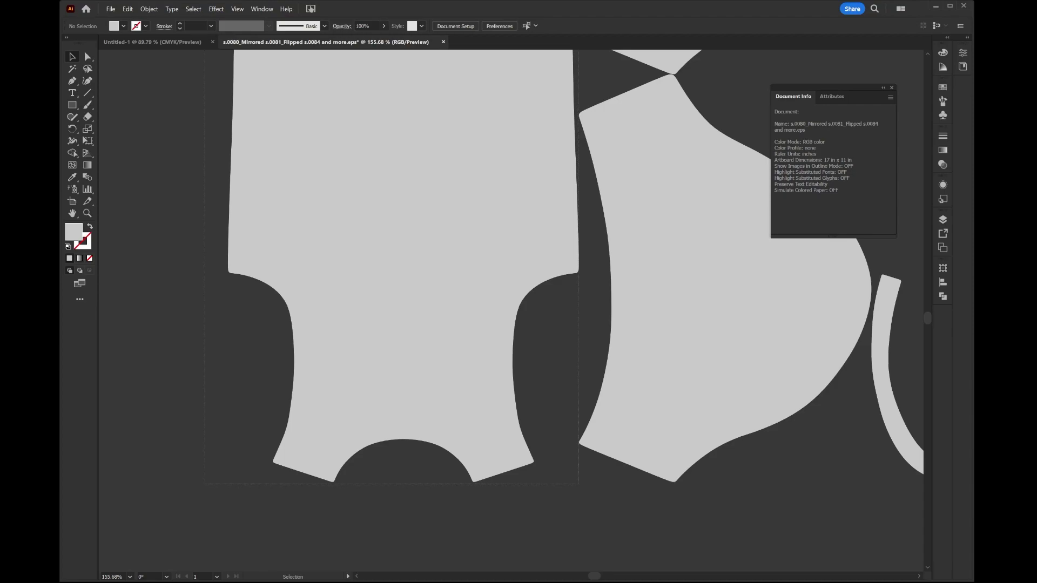
pyautogui.click(403, 243)
# - Examine the lower body panel's side edge closely to check that every narrow face is selected
pyautogui.scroll(2, 476, 332)
pyautogui.scroll(-1, 476, 332)
pyautogui.scroll(2, 476, 332)
pyautogui.scroll(3, 564, 367)
pyautogui.scroll(-2, 564, 367)
pyautogui.scroll(3, 563, 367)
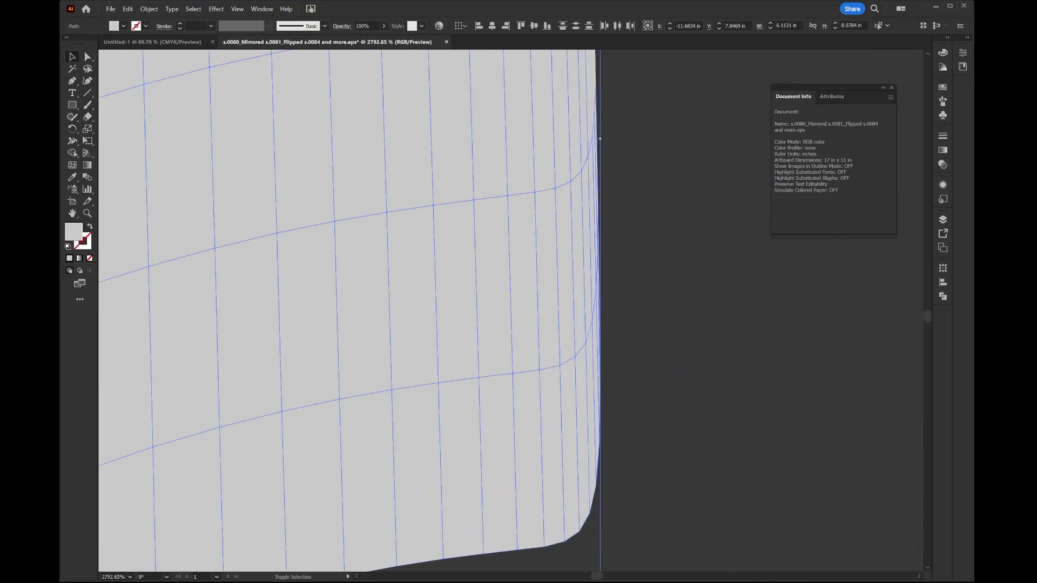
pyautogui.scroll(2, 592, 139)
pyautogui.scroll(-3, 592, 139)
pyautogui.scroll(3, 573, 347)
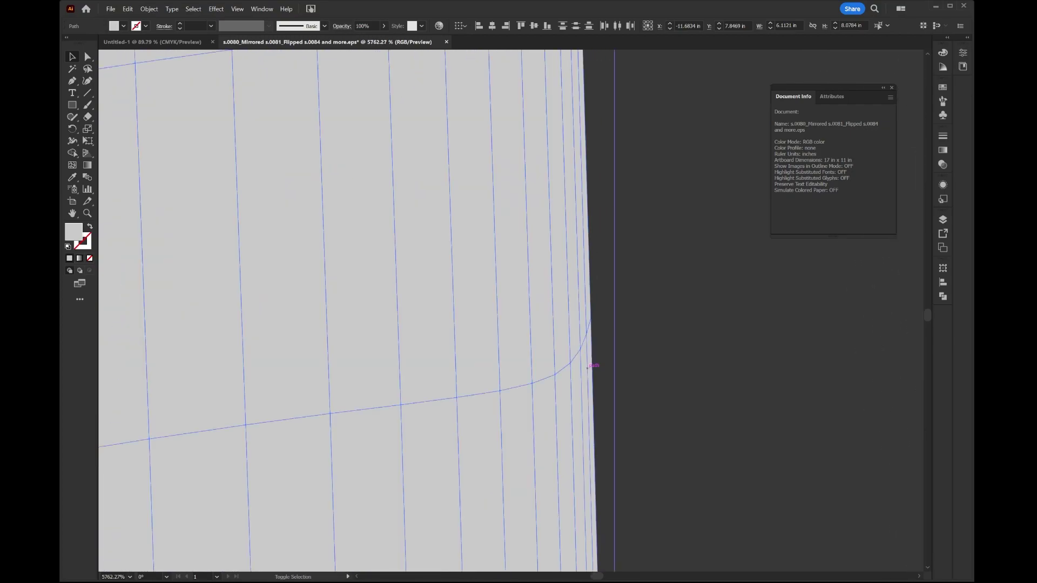
pyautogui.scroll(-1, 593, 364)
pyautogui.scroll(-10, 592, 364)
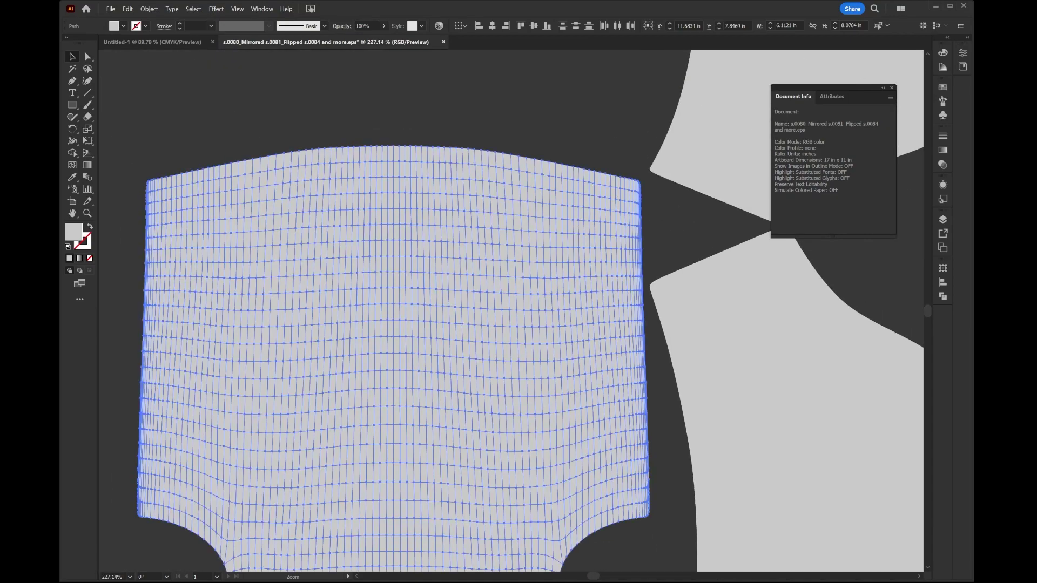
# - Unite the lower body panel's selected faces into one shape with Pathfinder and clear the selection
pyautogui.click(943, 297)
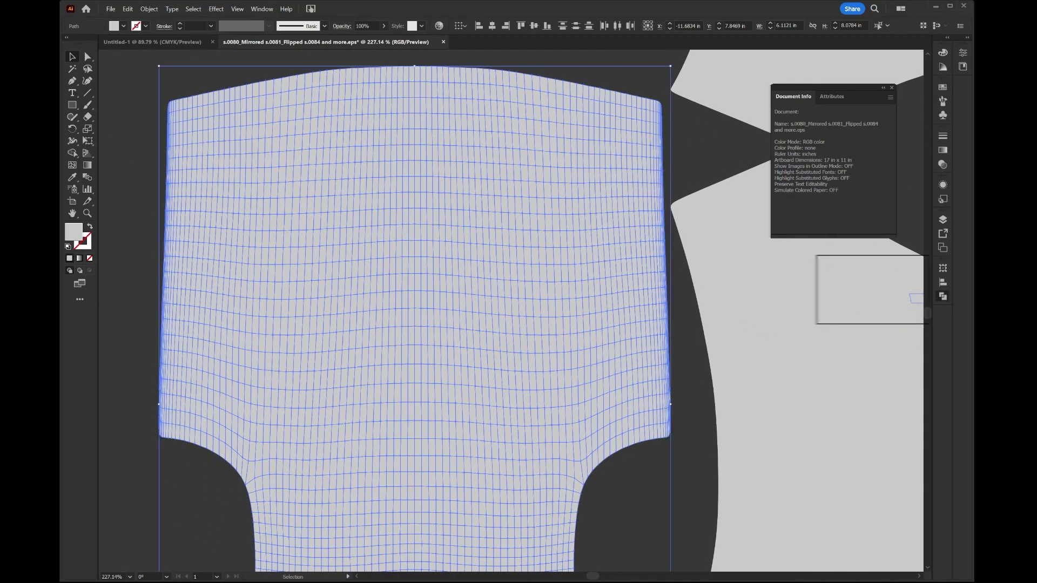
pyautogui.hotkey('ctrl', 'h')
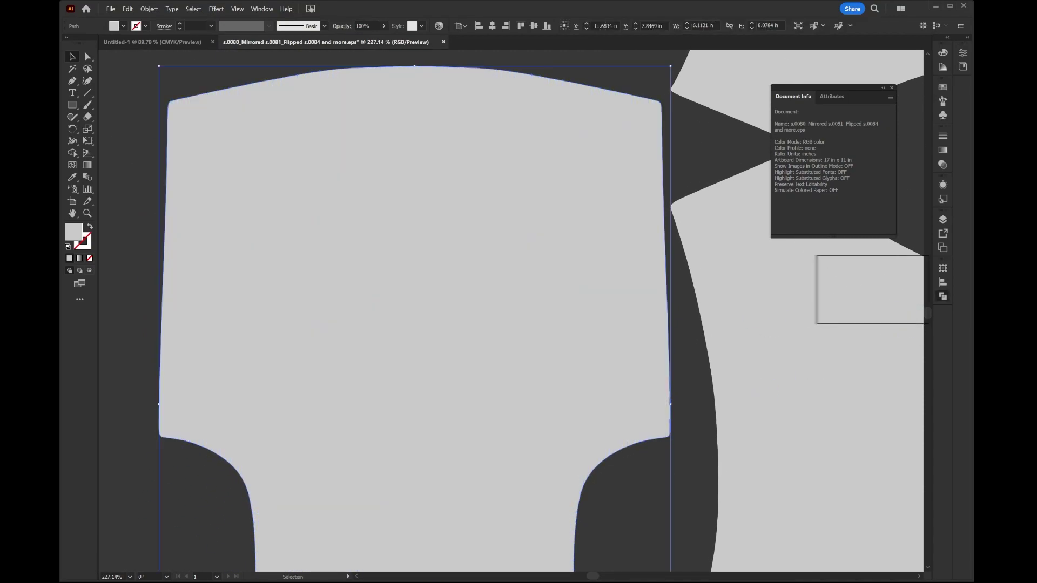
pyautogui.click(943, 297)
pyautogui.scroll(-5, 549, 430)
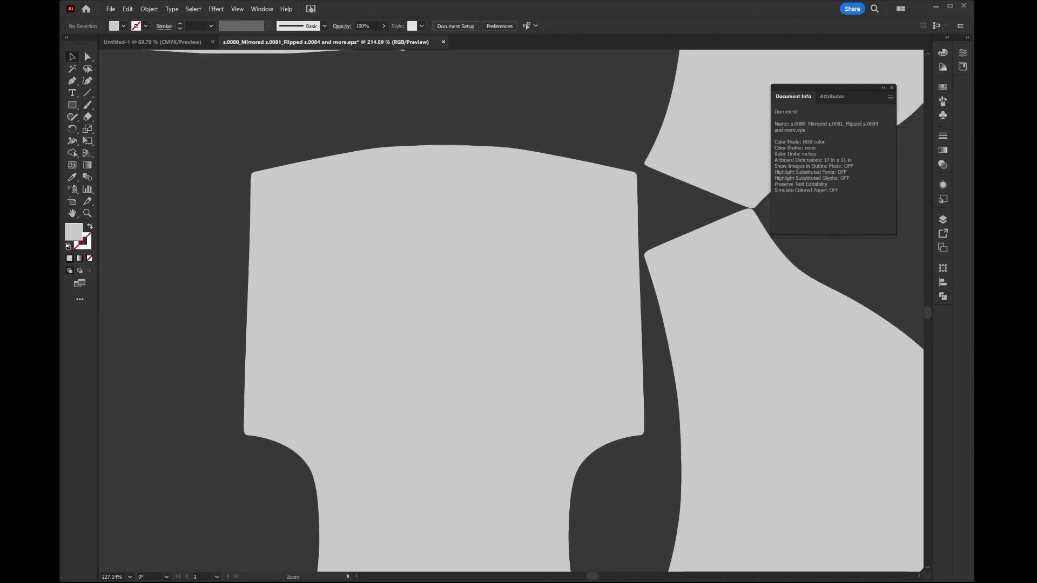
# - Rotate the united lower body panel 180° so its neckline faces up, and place it to the left of the other body panel
pyautogui.moveTo(549, 427); pyautogui.dragTo(322, 426)
pyautogui.moveTo(378, 378); pyautogui.dragTo(592, 413)
pyautogui.moveTo(488, 446); pyautogui.dragTo(345, 307)
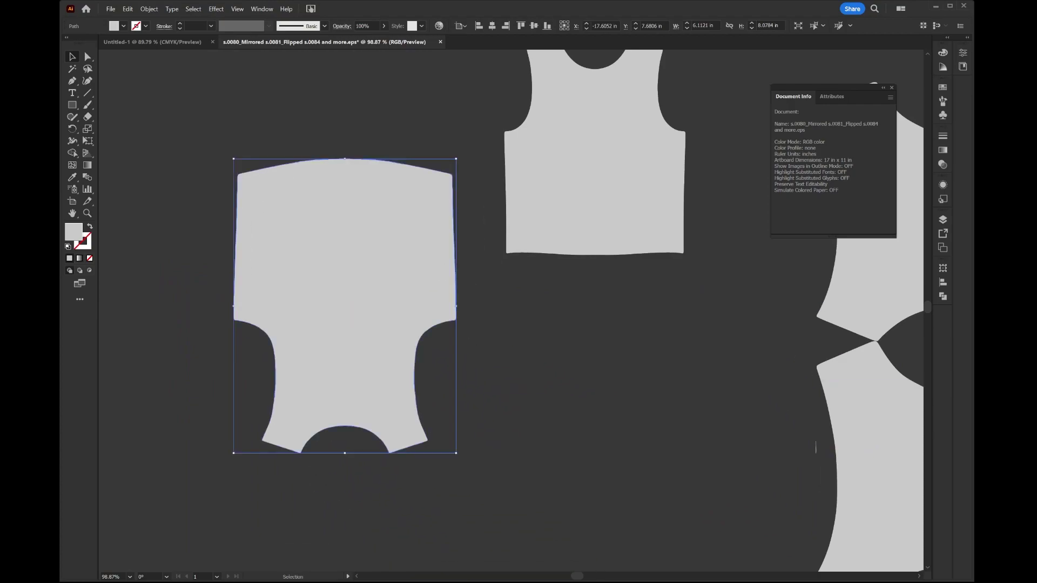
pyautogui.moveTo(463, 153); pyautogui.dragTo(287, 468)
pyautogui.click(287, 467)
pyautogui.moveTo(385, 374); pyautogui.dragTo(424, 208)
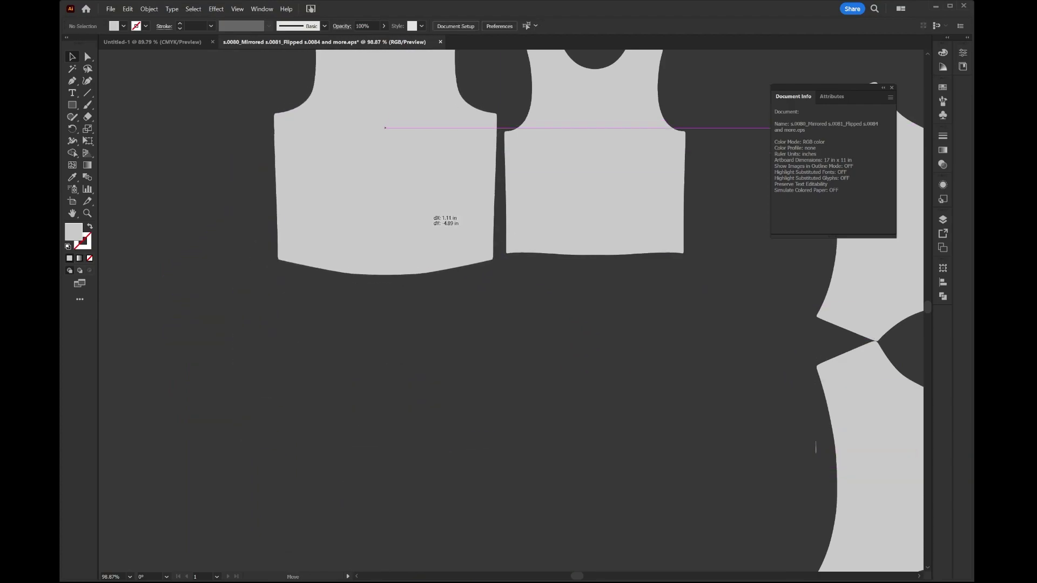
# - Try to move the upper sleeve's selected faces about 0.1 in up, away from the lower sleeve, and undo it
pyautogui.moveTo(810, 248); pyautogui.dragTo(600, 291)
pyautogui.scroll(3, 565, 181)
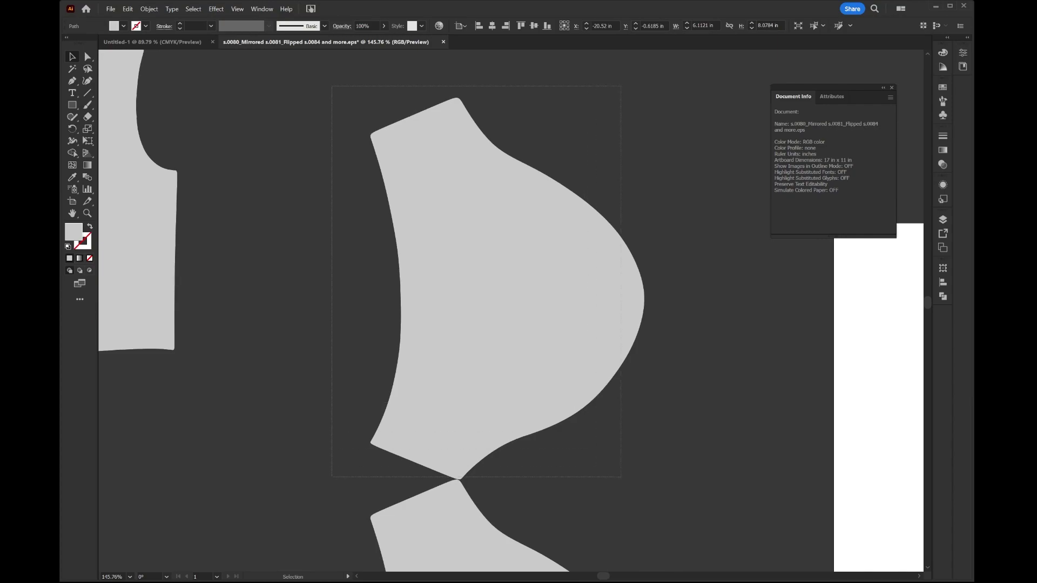
pyautogui.click(459, 470)
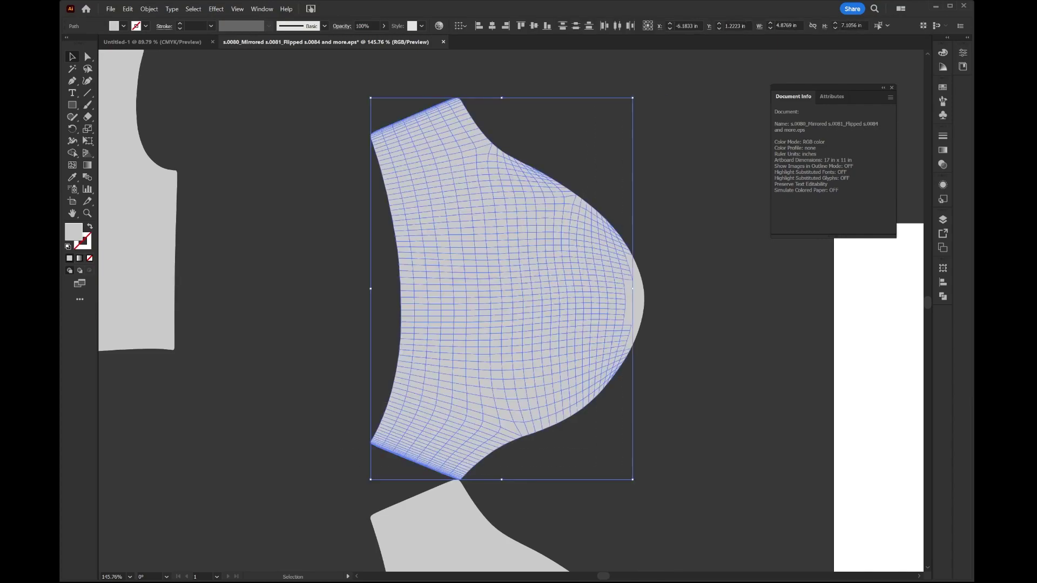
pyautogui.scroll(10, 462, 482)
pyautogui.scroll(-10, 435, 309)
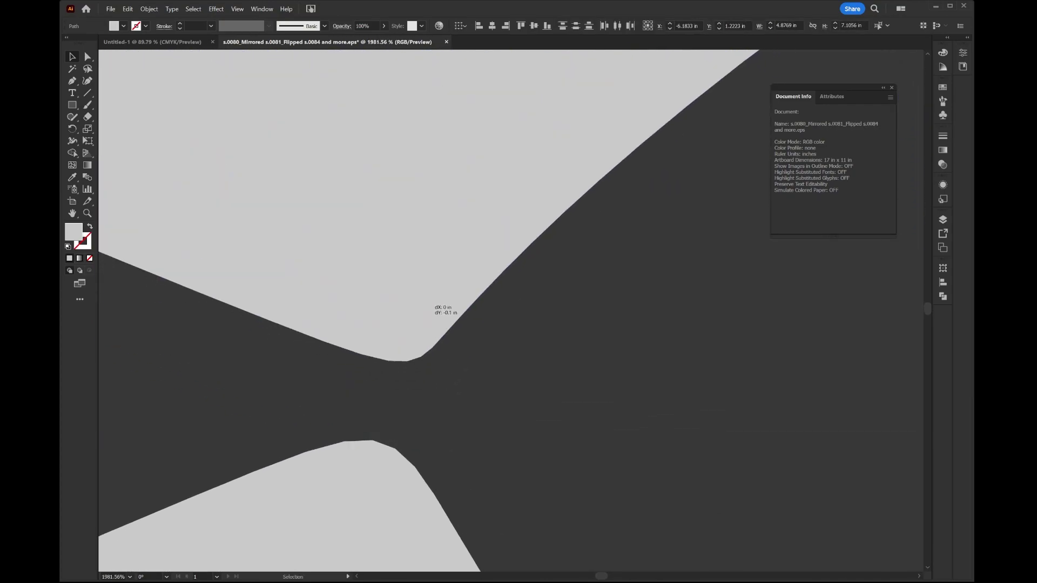
pyautogui.scroll(-1, 594, 276)
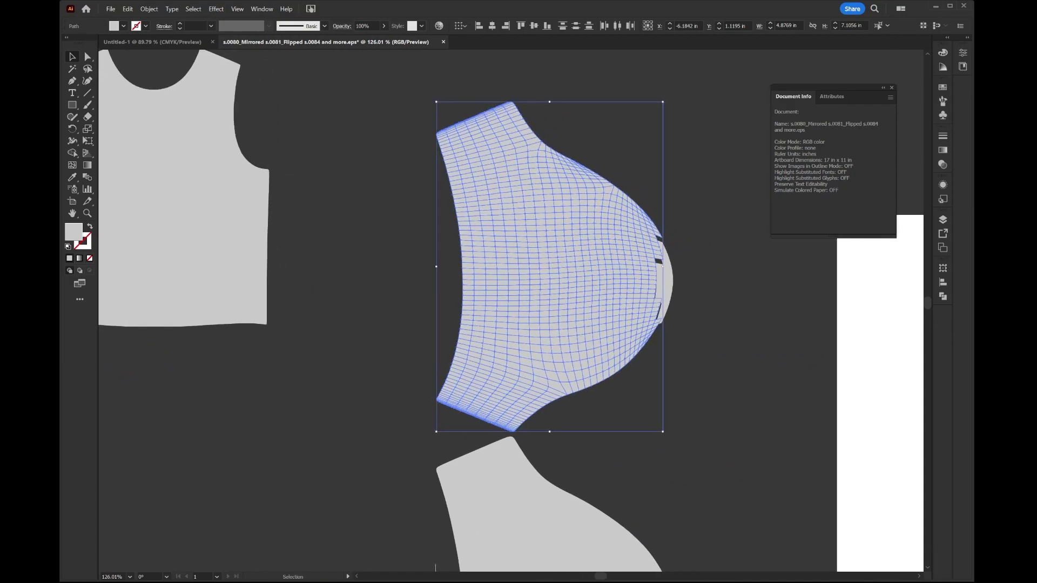
pyautogui.hotkey('ctrl', 'shift', 'a')
pyautogui.hotkey('ctrl', 'z')
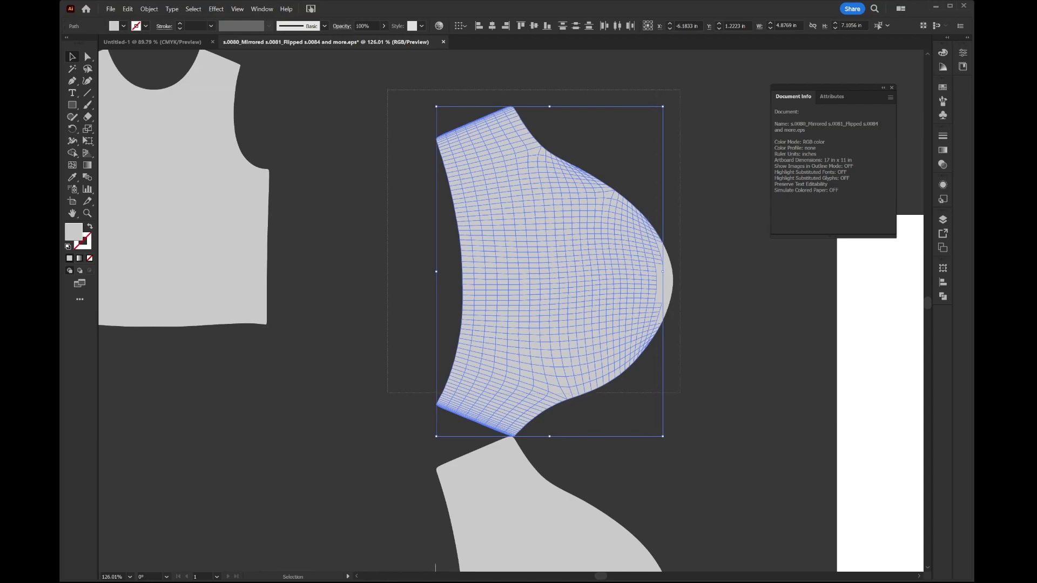
# - Reselect the whole upper sleeve, including its curved tip, and drop the stray lower-sleeve faces from the selection
pyautogui.hotkey('ctrl', 'shift', 'a')
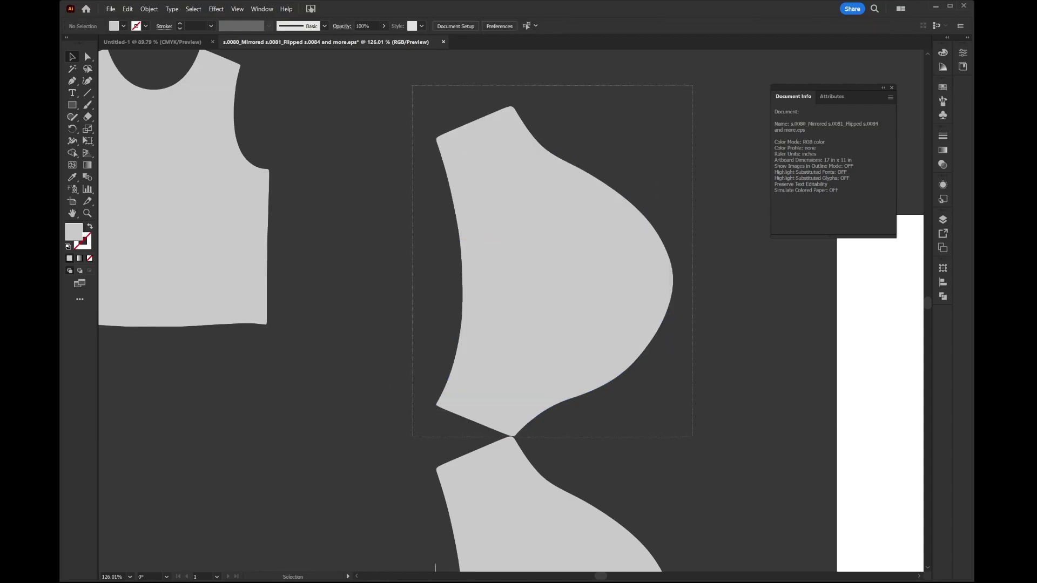
pyautogui.hotkey('ctrl', 'z')
pyautogui.scroll(5, 515, 465)
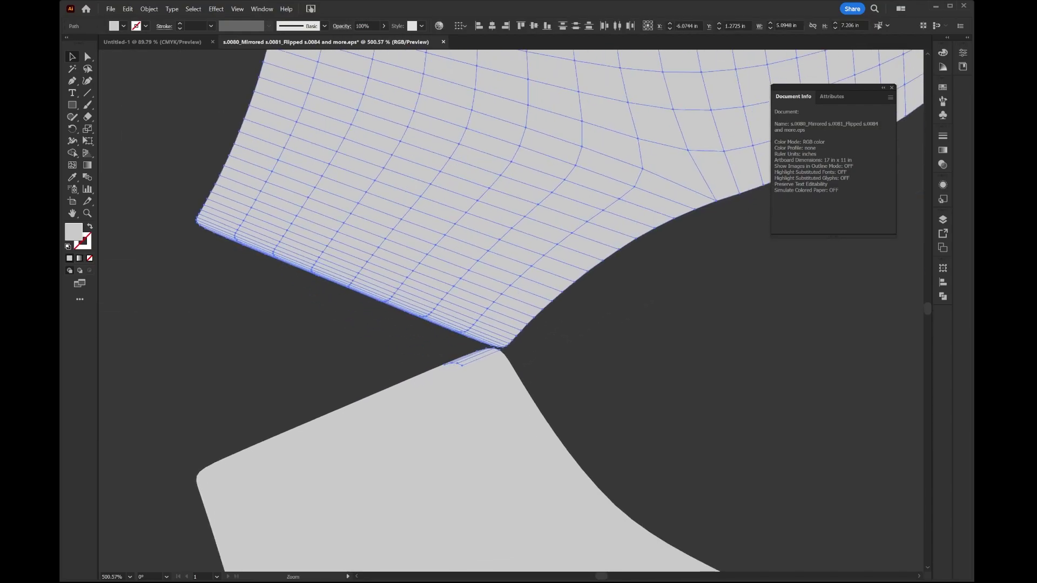
pyautogui.scroll(5, 456, 384)
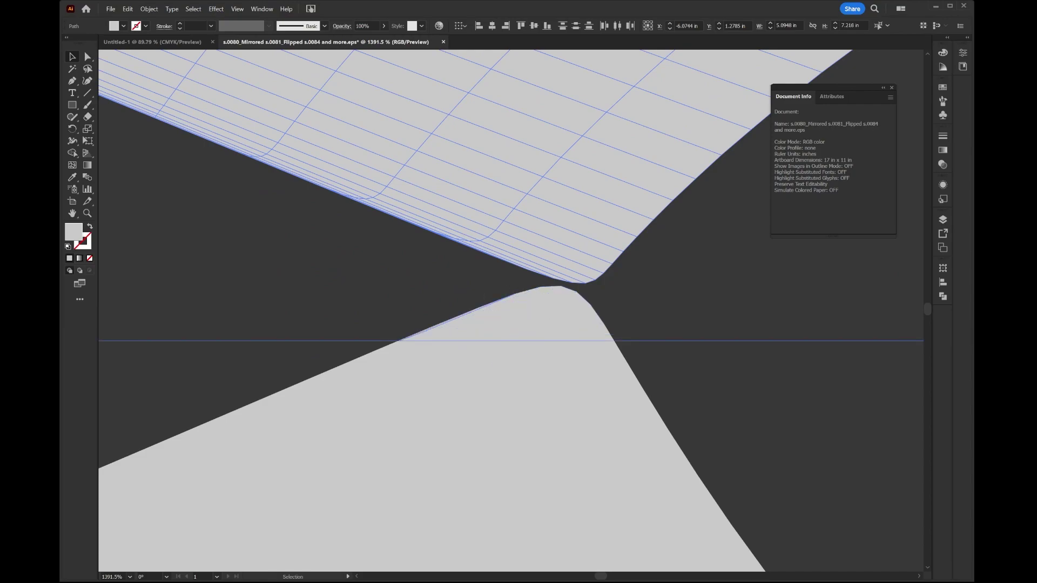
pyautogui.scroll(5, 439, 295)
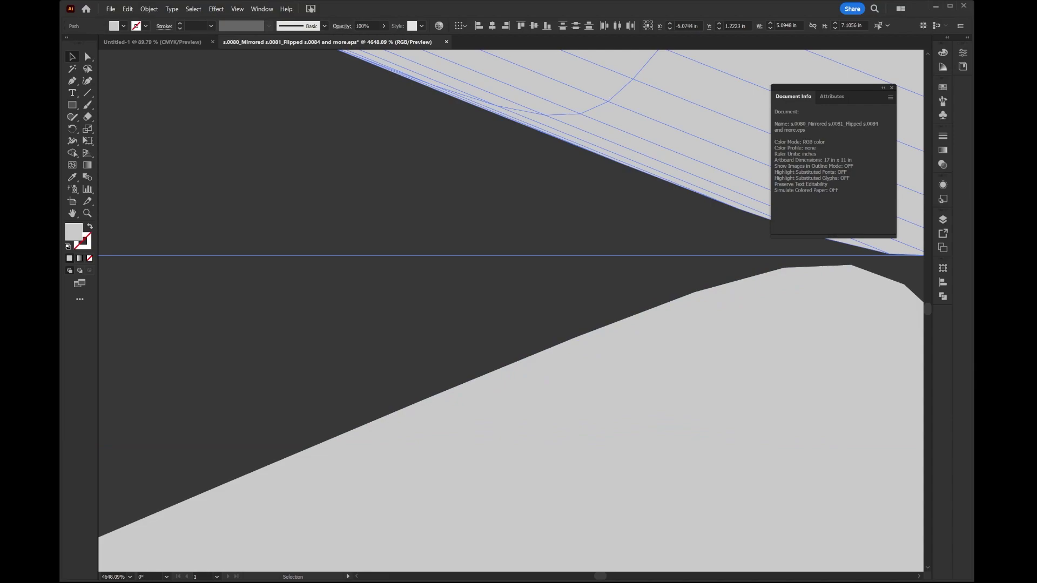
pyautogui.scroll(-1, 511, 310)
pyautogui.hotkey('ctrl', 'shift', 'a')
# - Move the upper sleeve about 0.8 in left and 1.85 in up, and unite its faces into one shape with Pathfinder
pyautogui.scroll(-10, 511, 311)
pyautogui.hscroll(5, 511, 311)
pyautogui.click(614, 304)
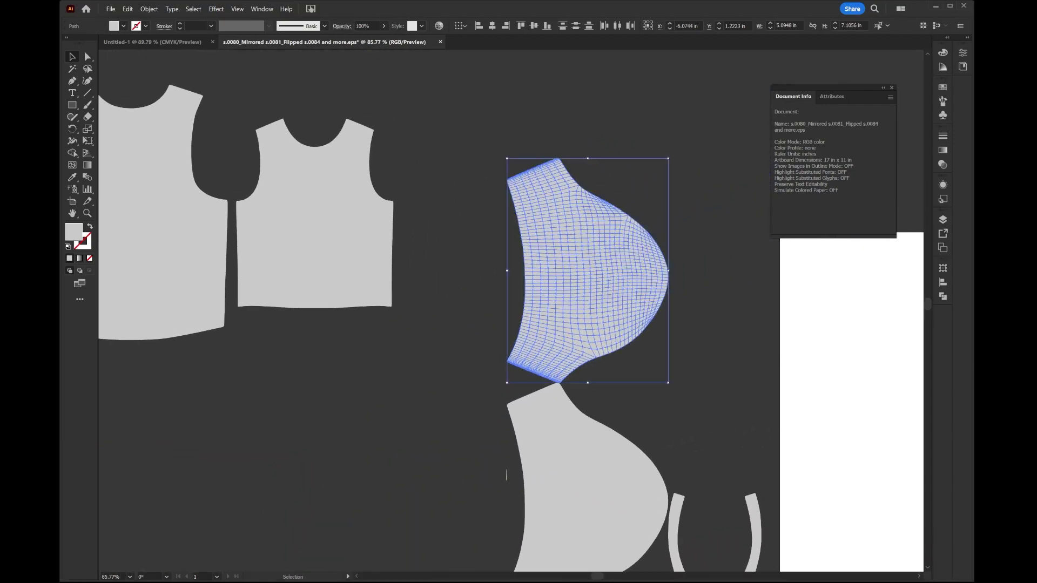
pyautogui.moveTo(614, 304); pyautogui.dragTo(589, 245)
pyautogui.hotkey('ctrl', 'shift', 'F9')
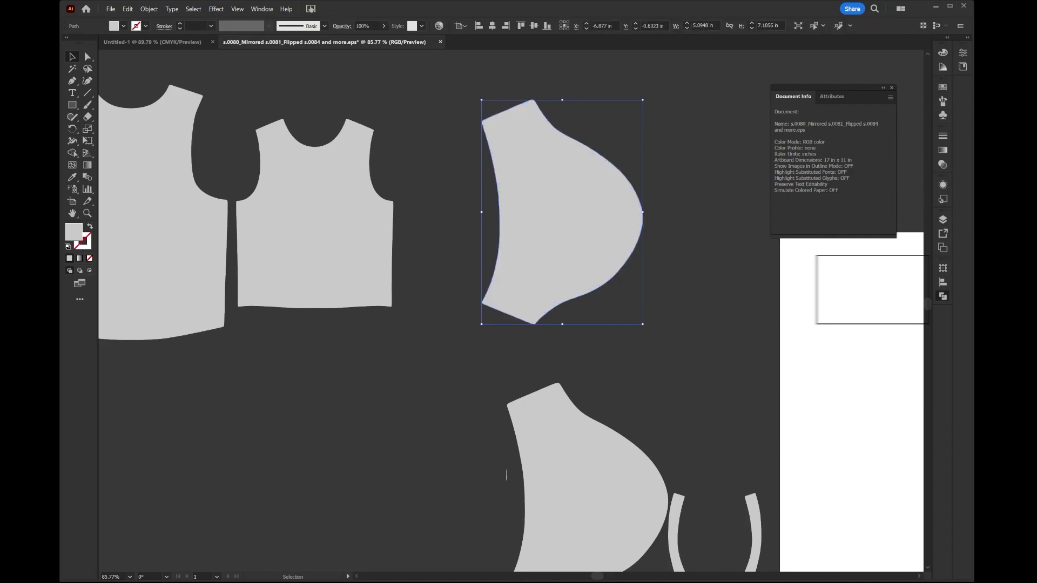
# - Rotate the united sleeve 90° counterclockwise so its cap points up, and delete the remaining sleeve and neckband faces
pyautogui.moveTo(475, 103); pyautogui.dragTo(470, 165)
pyautogui.moveTo(556, 216); pyautogui.dragTo(495, 106)
pyautogui.click(467, 373)
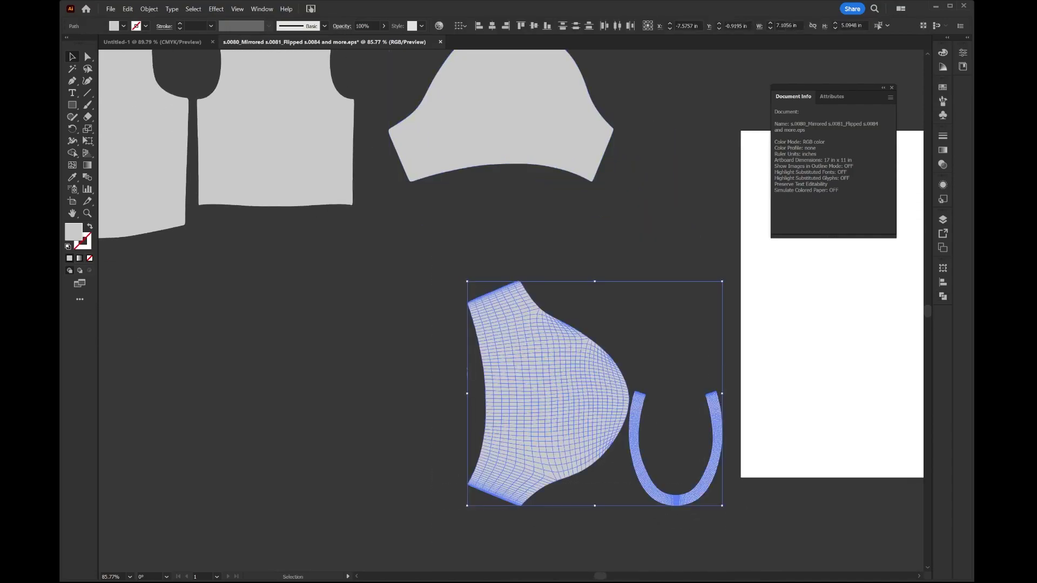
pyautogui.press('Delete')
pyautogui.moveTo(467, 373); pyautogui.dragTo(456, 570)
# - Enlarge the smaller body panel proportionally to about 5.83 by 7.03 in and clear the selection
pyautogui.scroll(4, 486, 302)
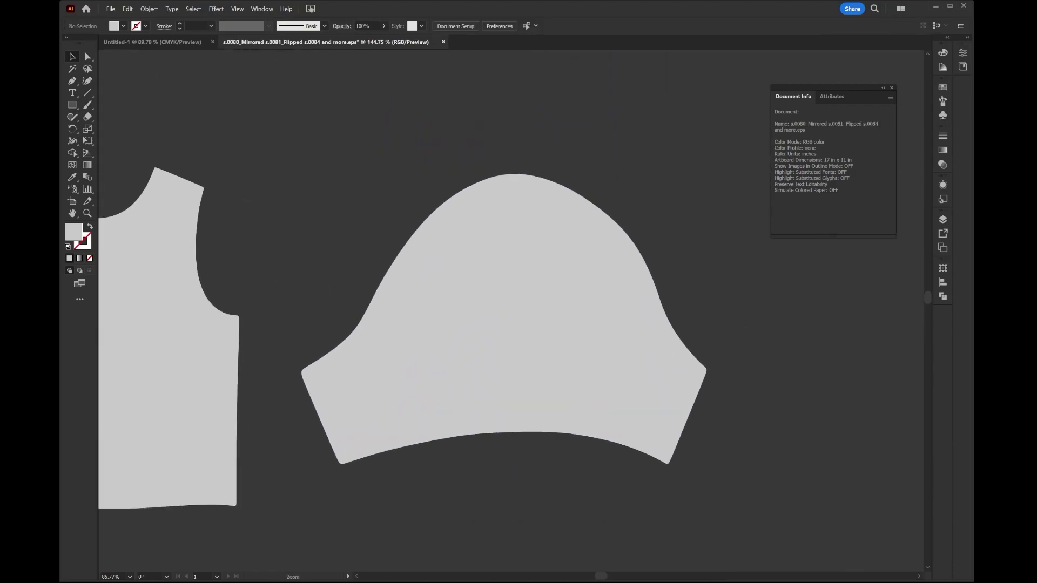
pyautogui.scroll(-3, 454, 297)
pyautogui.moveTo(453, 297); pyautogui.dragTo(723, 332)
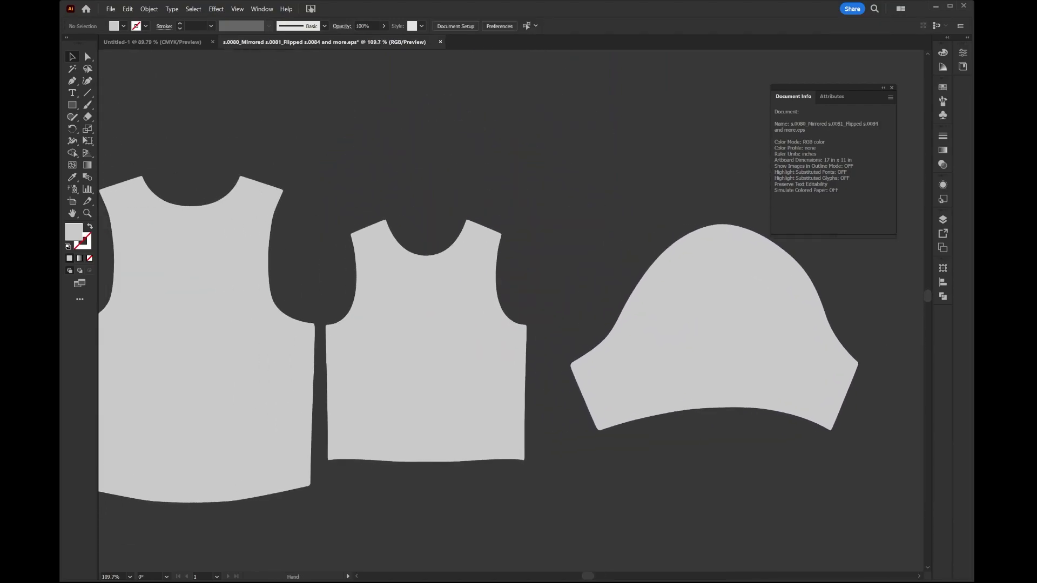
pyautogui.click(425, 378)
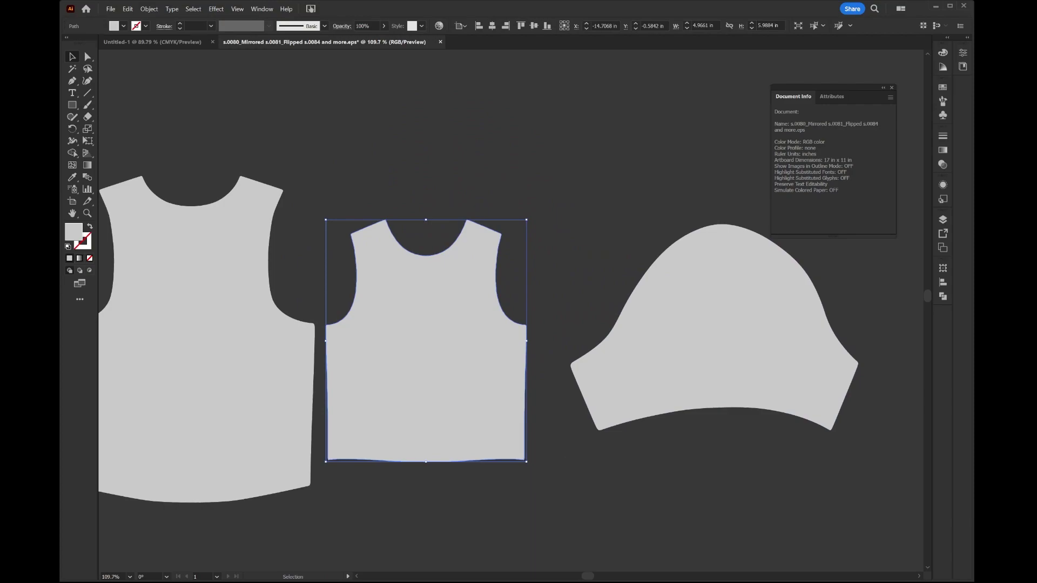
pyautogui.moveTo(526, 462); pyautogui.dragTo(549, 488)
pyautogui.hotkey('ctrl', 'shift', 'a')
pyautogui.moveTo(548, 220); pyautogui.dragTo(559, 208)
pyautogui.moveTo(446, 341); pyautogui.dragTo(441, 335)
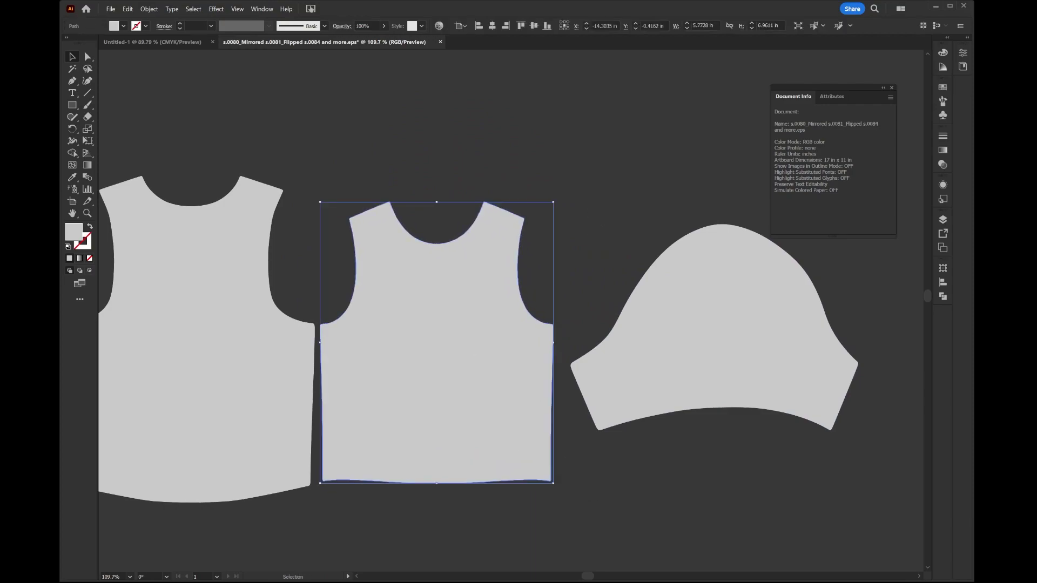
pyautogui.moveTo(553, 482); pyautogui.dragTo(554, 483)
pyautogui.click(564, 505)
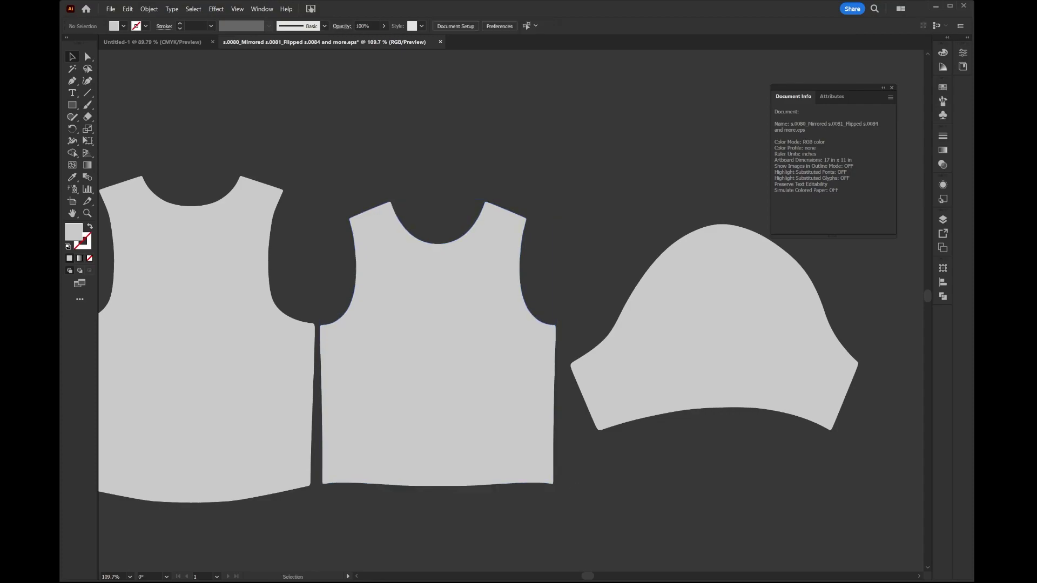
# - Butt the smaller body panel against the larger one and scale it to about 5.94 by 7.16 in to match the side seams
pyautogui.moveTo(456, 419); pyautogui.dragTo(451, 417)
pyautogui.scroll(5, 190, 450)
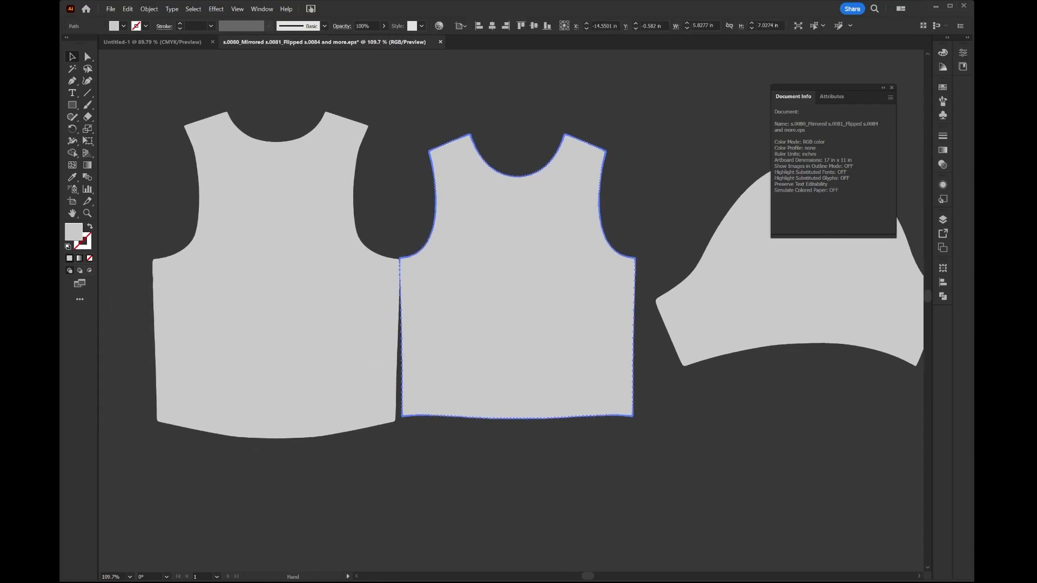
pyautogui.moveTo(571, 377); pyautogui.dragTo(505, 306)
pyautogui.moveTo(817, 443); pyautogui.dragTo(824, 450)
pyautogui.moveTo(616, 341); pyautogui.dragTo(476, 391)
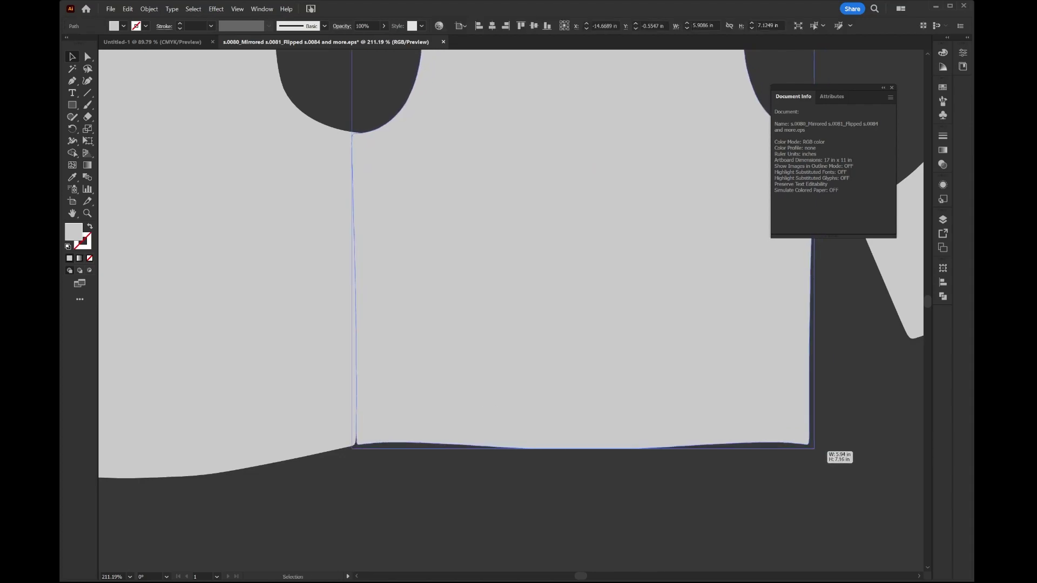
# - Space the smaller body panel and the sleeve out in a row beside the larger body panel, and clear the selection
pyautogui.moveTo(516, 350)
pyautogui.mouseDown()
pyautogui.moveTo(558, 348)
pyautogui.moveTo(518, 354)
pyautogui.moveTo(532, 353)
pyautogui.mouseUp()
pyautogui.scroll(-6, 519, 303)
pyautogui.hotkey('ctrl', 'shift', 'a')
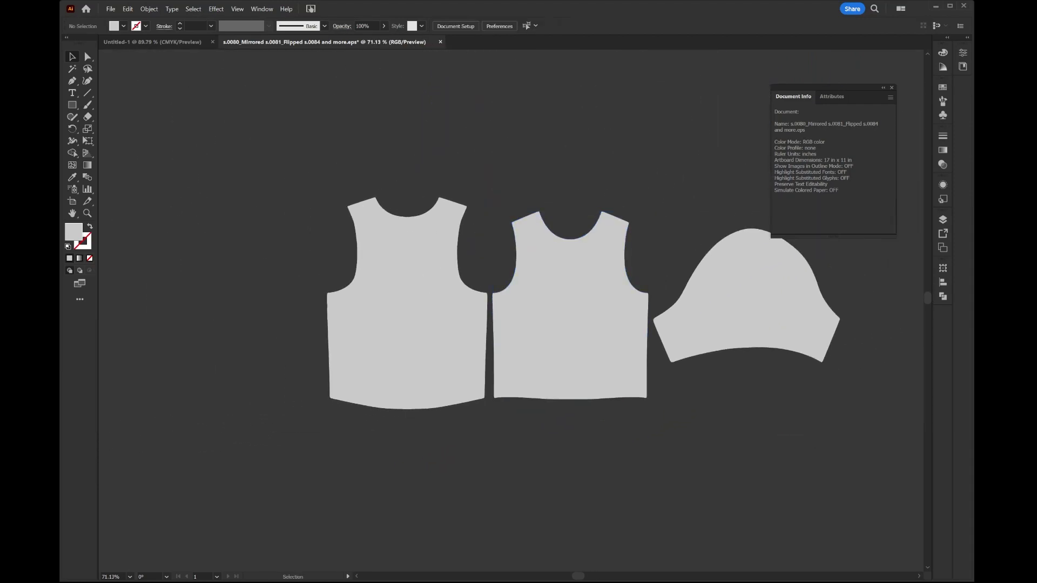
# - Give all three pattern shapes no fill and a 1 pt black stroke, and clear the selection
pyautogui.hscroll(5, 510, 310)
pyautogui.hotkey('ctrl', 'a')
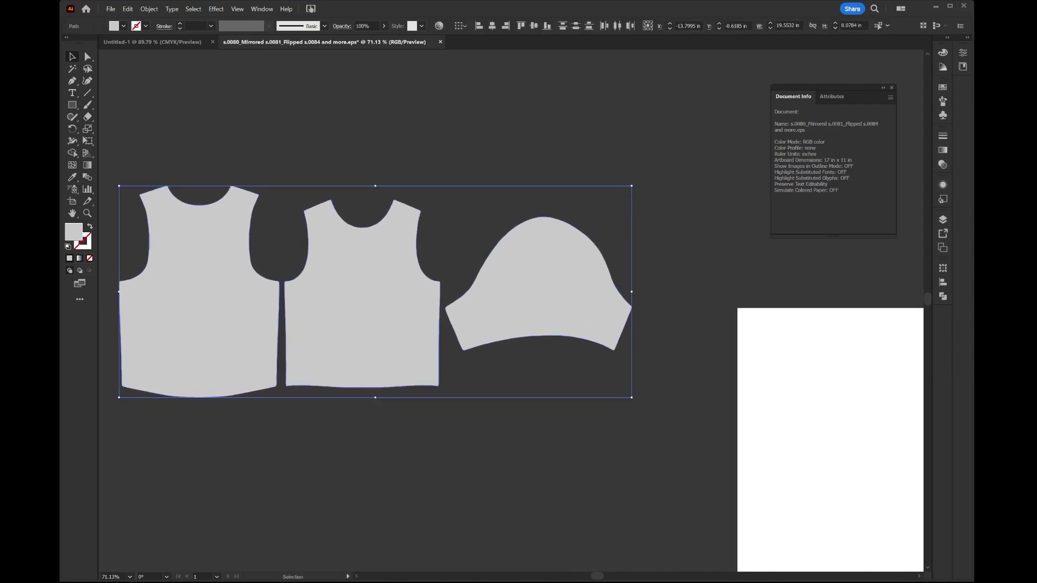
pyautogui.press('d')
pyautogui.press('/')
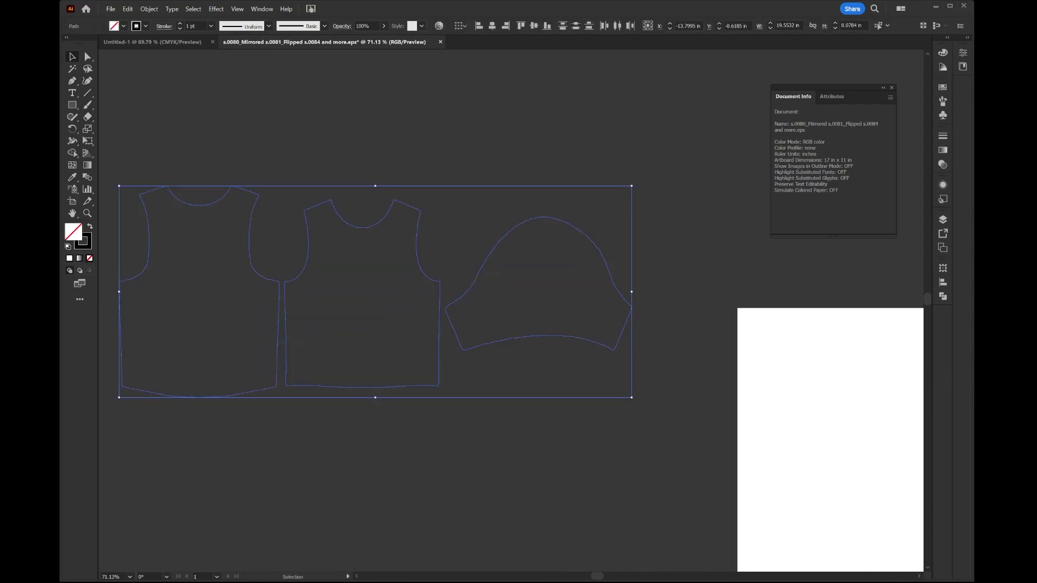
pyautogui.hotkey('ctrl', 'shift', 'a')
# - Select all three pattern outlines and view their object details in Document Info
pyautogui.moveTo(510, 311); pyautogui.dragTo(539, 301)
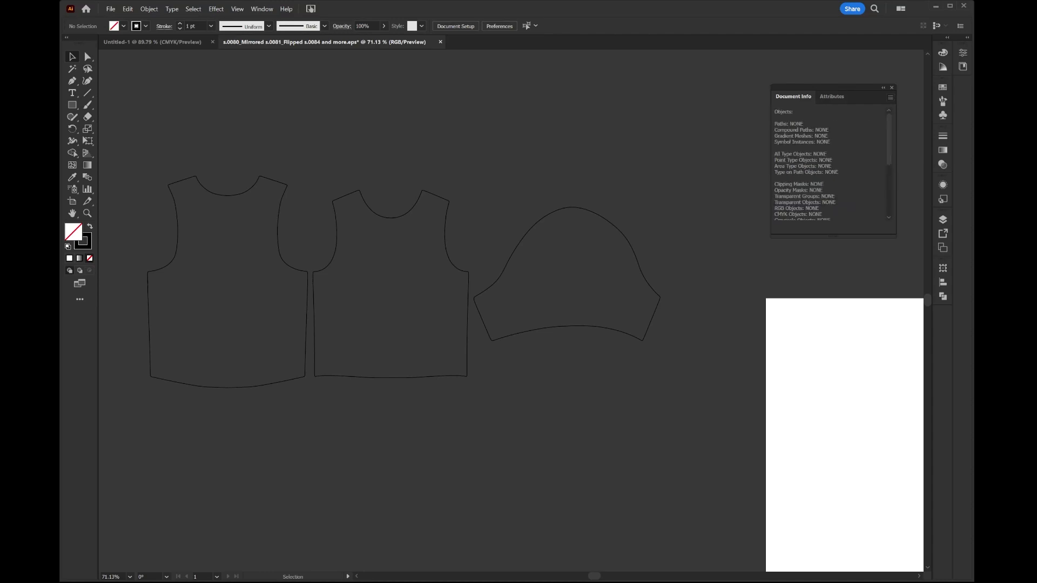
pyautogui.scroll(5, 410, 302)
pyautogui.hotkey('ctrl', 'a')
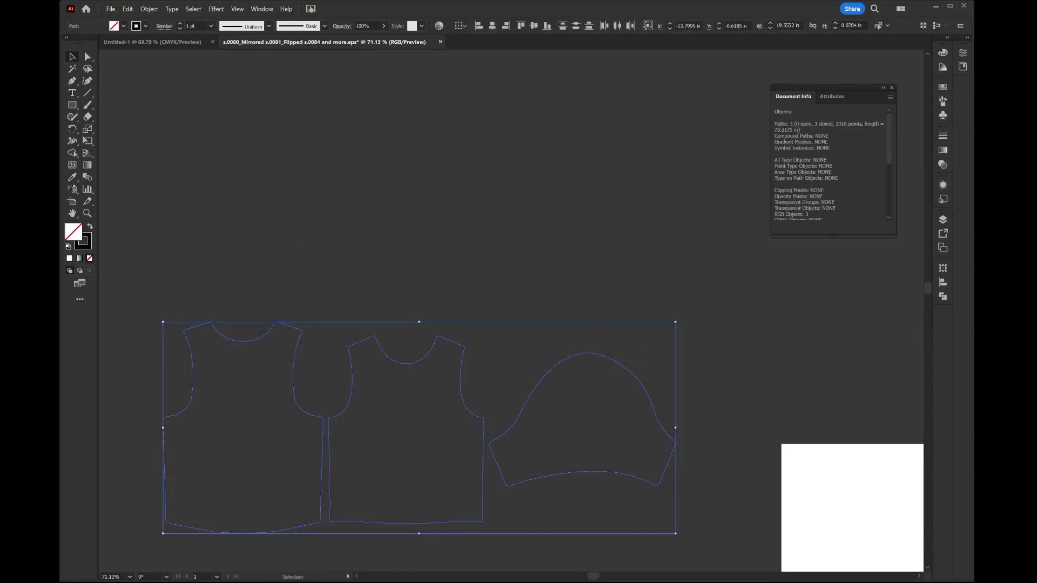
# - Duplicate all three pattern outlines directly above the originals and clear the selection
pyautogui.moveTo(540, 385); pyautogui.dragTo(544, 159)
pyautogui.hotkey('ctrl', 'shift', 'a')
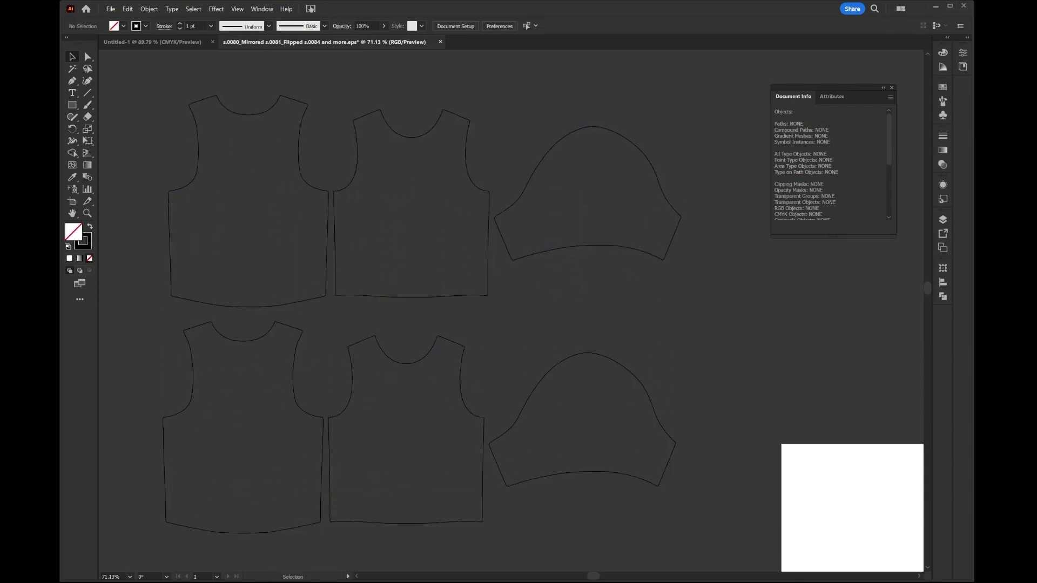
# - Delete the neckline, left half and hem of the duplicated larger body panel
pyautogui.scroll(5, 141, 90)
pyautogui.press('a')
pyautogui.scroll(-1, 510, 310)
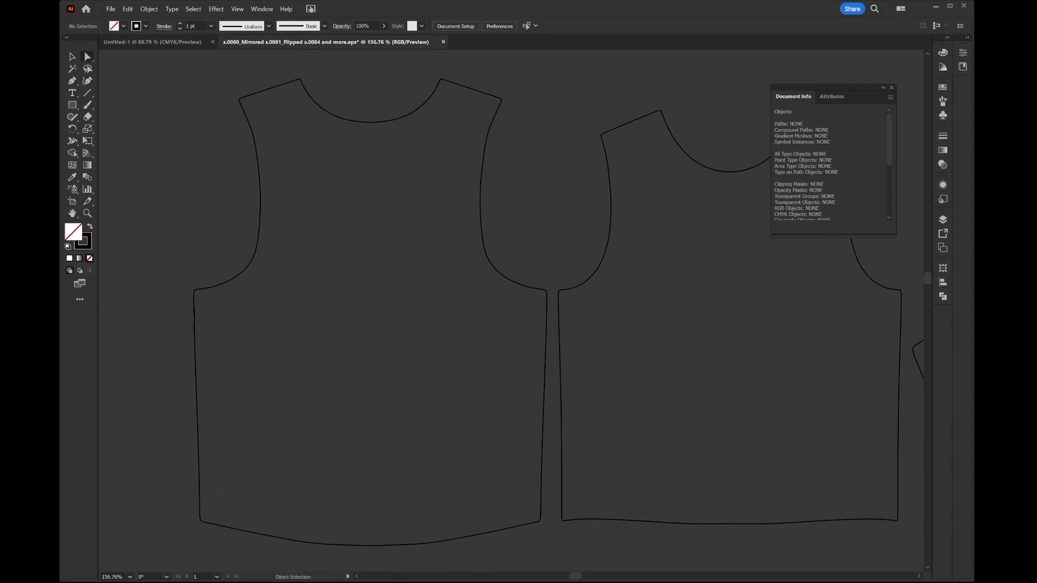
pyautogui.moveTo(162, 65); pyautogui.dragTo(464, 497)
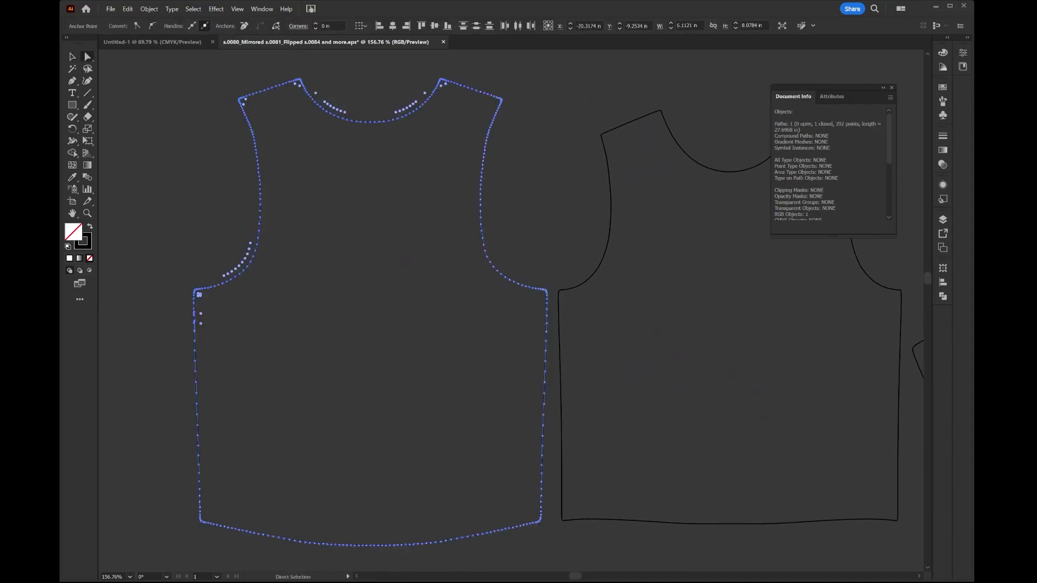
pyautogui.press('Delete')
pyautogui.hotkey('ctrl', 'shift', 'a')
pyautogui.click(345, 545)
pyautogui.press('Delete')
# - Remove the remaining side seam and shoulder of the larger body panel copy, leaving only its right armhole curve
pyautogui.moveTo(533, 542); pyautogui.dragTo(530, 454)
pyautogui.moveTo(549, 291); pyautogui.dragTo(541, 292)
pyautogui.press('Delete')
pyautogui.hotkey('ctrl', 'shift', 'a')
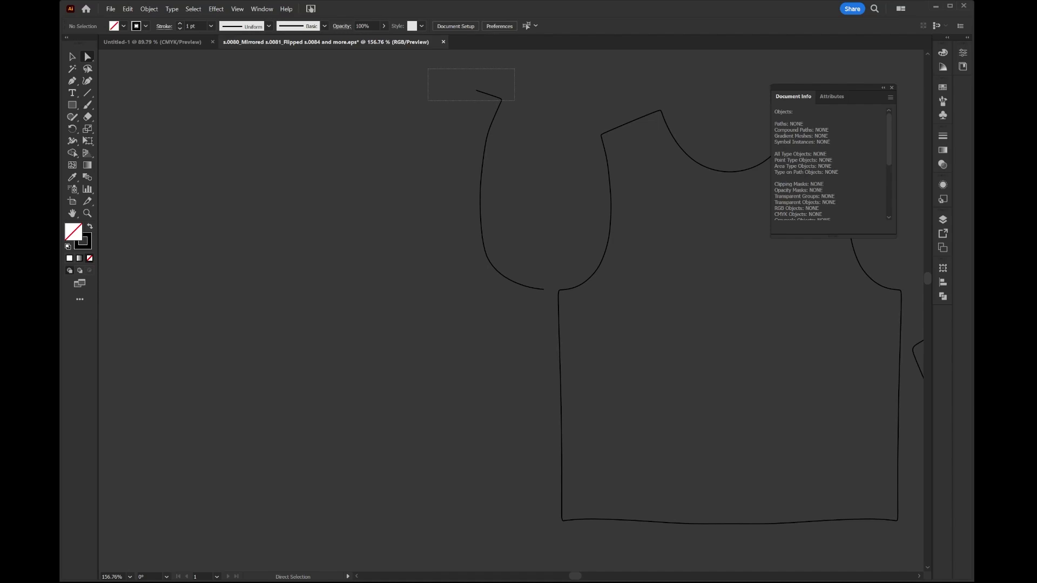
pyautogui.moveTo(428, 99); pyautogui.dragTo(427, 98)
pyautogui.press('Delete')
pyautogui.hotkey('ctrl', 'shift', 'a')
# - Delete the neckline, right half, hem and side seam of the duplicated smaller body panel
pyautogui.hscroll(5, 518, 302)
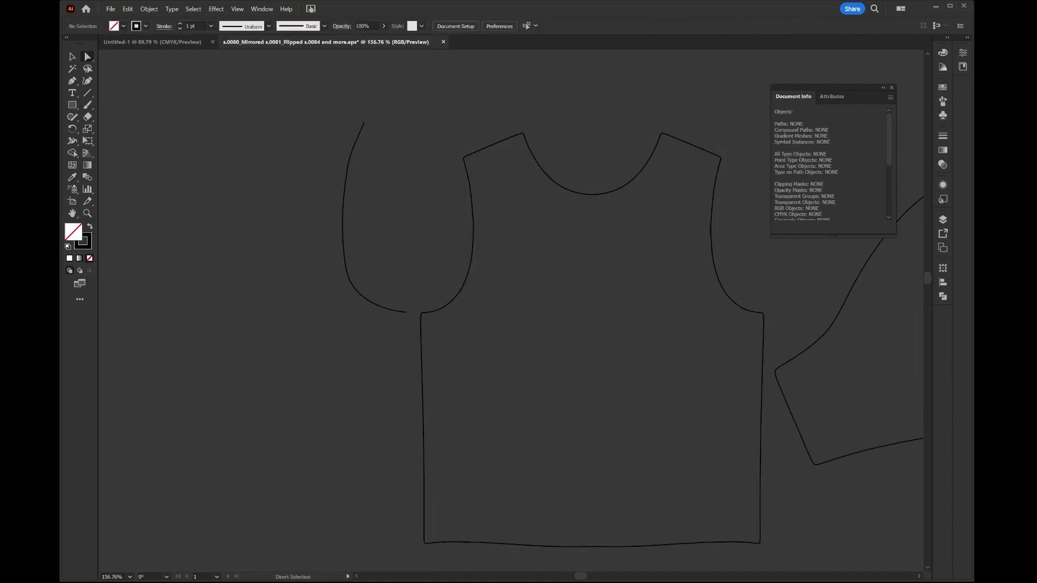
pyautogui.moveTo(777, 124); pyautogui.dragTo(529, 558)
pyautogui.press('Delete')
pyautogui.hotkey('ctrl', 'shift', 'a')
pyautogui.press('Delete')
pyautogui.hotkey('ctrl', 'shift', 'a')
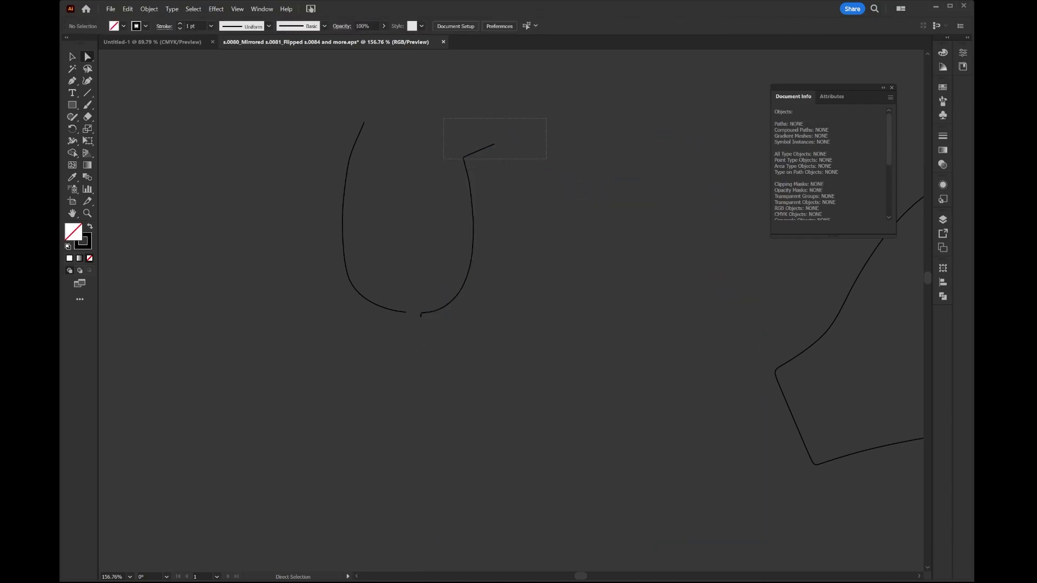
# - Trim the shoulder stub and underarm corner from the smaller body panel copy, leaving only its left armhole curve
pyautogui.moveTo(546, 158); pyautogui.dragTo(545, 158)
pyautogui.press('Delete')
pyautogui.hotkey('ctrl', 'shift', 'a')
pyautogui.moveTo(420, 315); pyautogui.dragTo(420, 315)
pyautogui.press('Delete')
pyautogui.hotkey('ctrl', 'shift', 'a')
# - Rotate both armhole curves and place them end to end so they form one arch
pyautogui.scroll(5, 410, 270)
pyautogui.press('v')
pyautogui.click(541, 381)
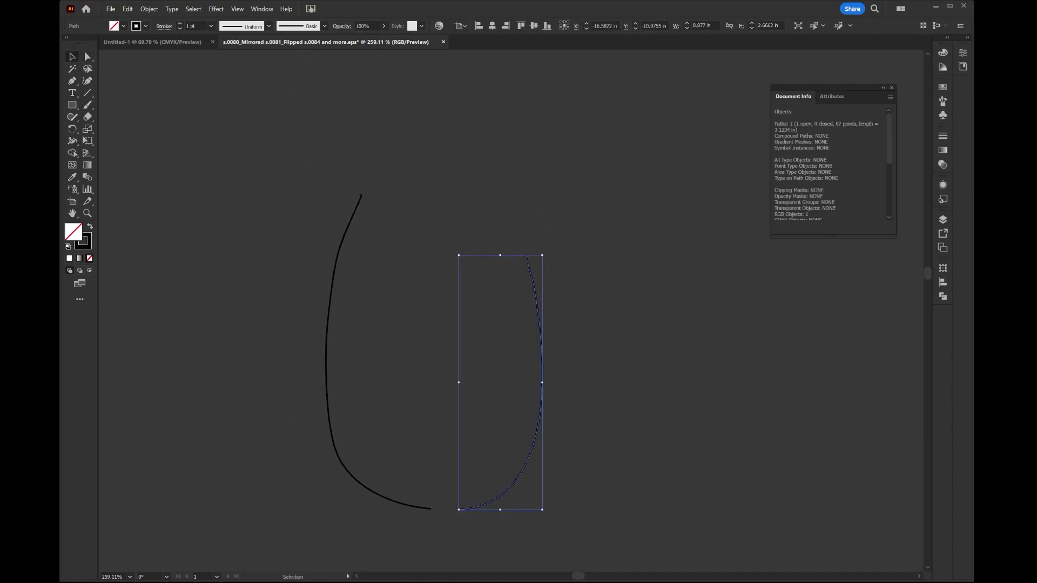
pyautogui.moveTo(542, 255); pyautogui.dragTo(394, 300)
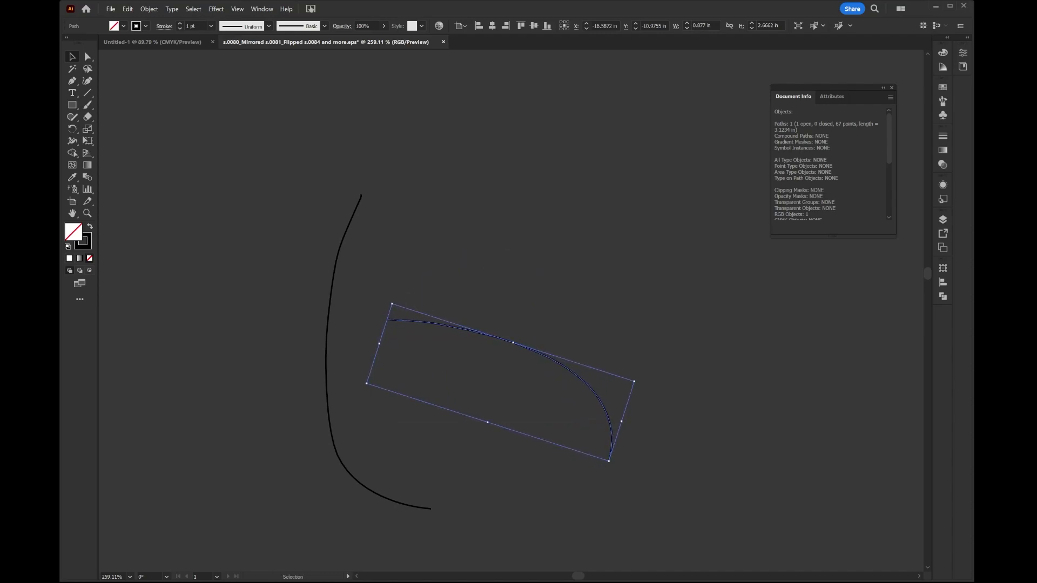
pyautogui.click(331, 301)
pyautogui.moveTo(442, 188); pyautogui.dragTo(586, 326)
pyautogui.click(567, 335)
pyautogui.moveTo(534, 345); pyautogui.dragTo(668, 297)
pyautogui.scroll(8, 502, 258)
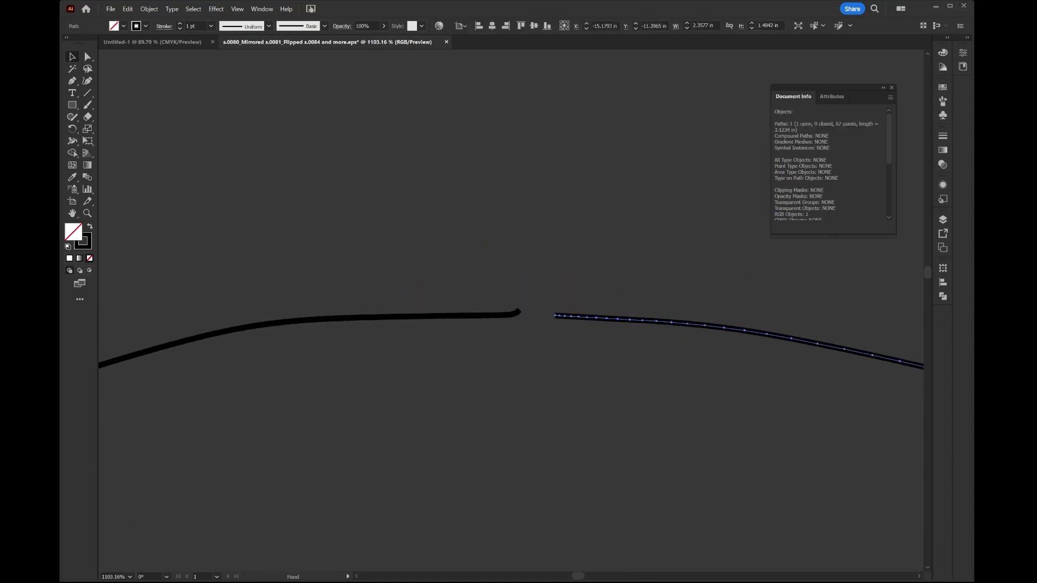
# - Delete the hooked end point of the left armhole curve where the two curves meet
pyautogui.scroll(4, 567, 324)
pyautogui.hotkey('ctrl', 'shift', 'a')
pyautogui.press('a')
pyautogui.click(532, 278)
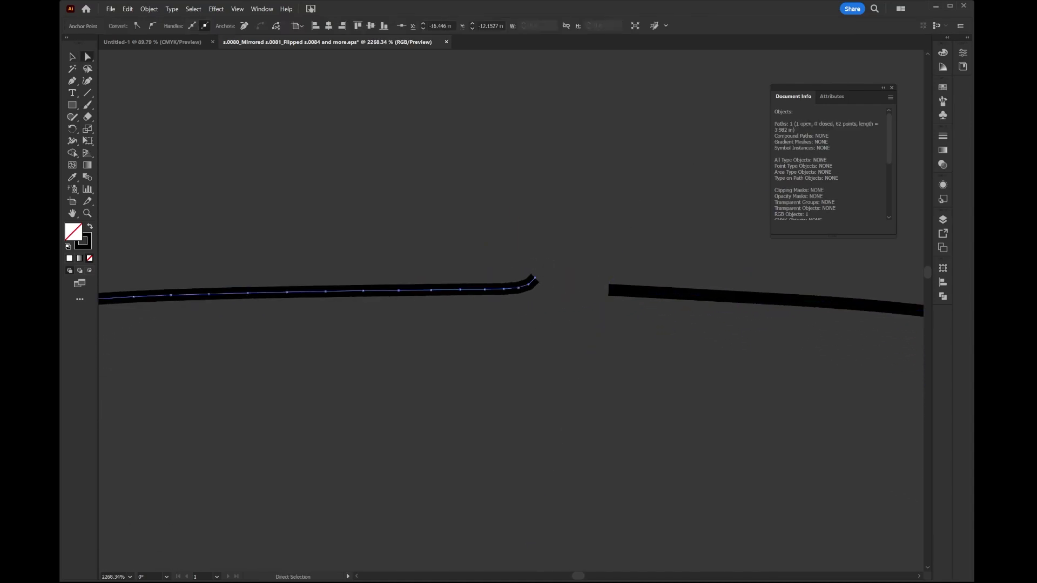
pyautogui.press('Delete')
pyautogui.hotkey('ctrl', 'shift', 'a')
# - Move the right armhole curve's end onto the left curve's end and join both into one path
pyautogui.press('v')
pyautogui.moveTo(642, 289); pyautogui.dragTo(532, 303)
pyautogui.hotkey('ctrl', 'shift', 'a')
pyautogui.press('a')
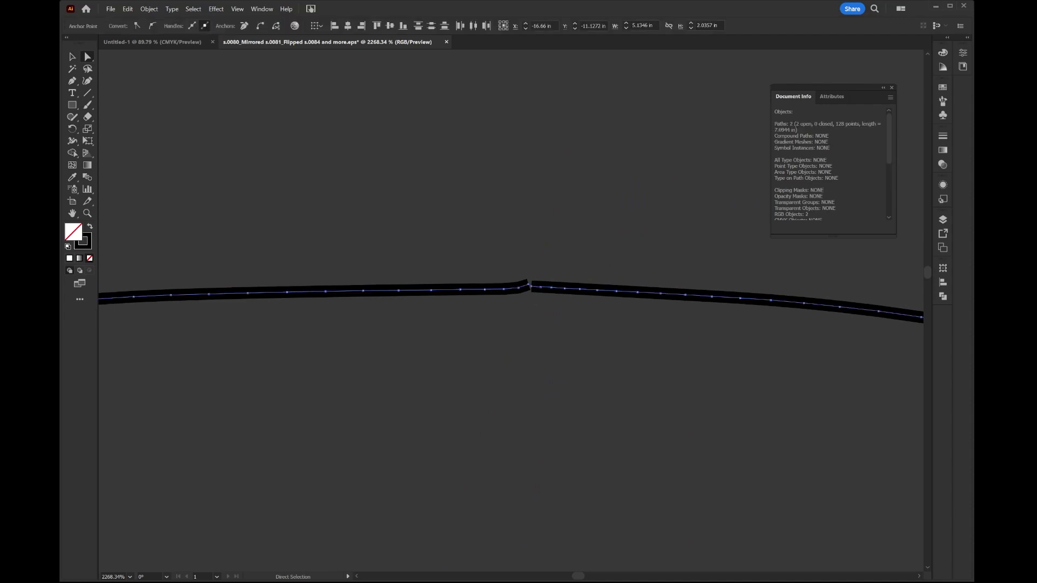
pyautogui.hotkey('ctrl', 'j')
pyautogui.hotkey('ctrl', 'shift', 'a')
# - Check the joined armhole curve's length in Document Info and add the text label 7in above it
pyautogui.scroll(-5, 510, 311)
pyautogui.scroll(-3, 510, 310)
pyautogui.scroll(1, 510, 310)
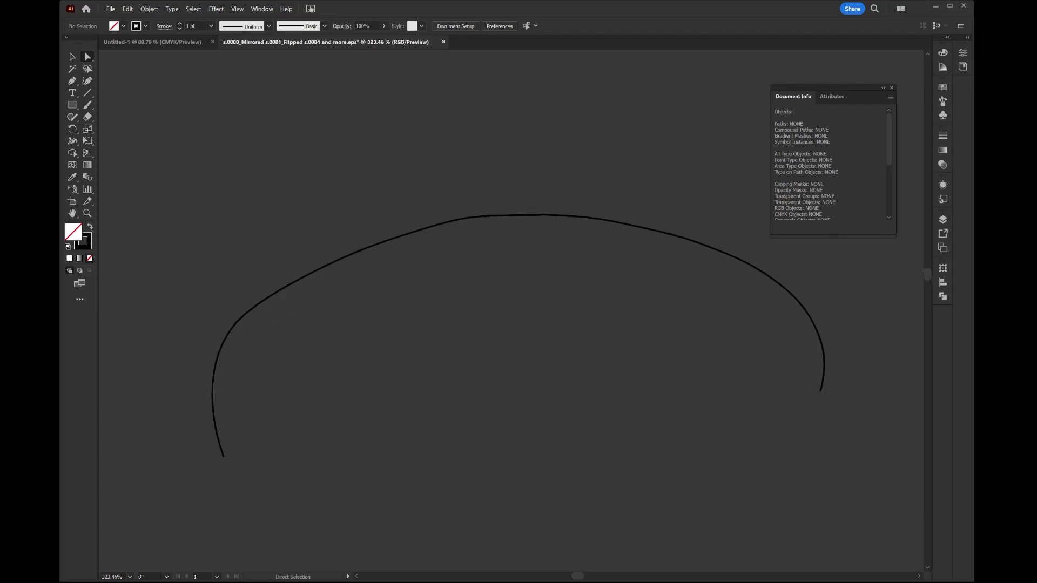
pyautogui.hotkey('ctrl', 'a')
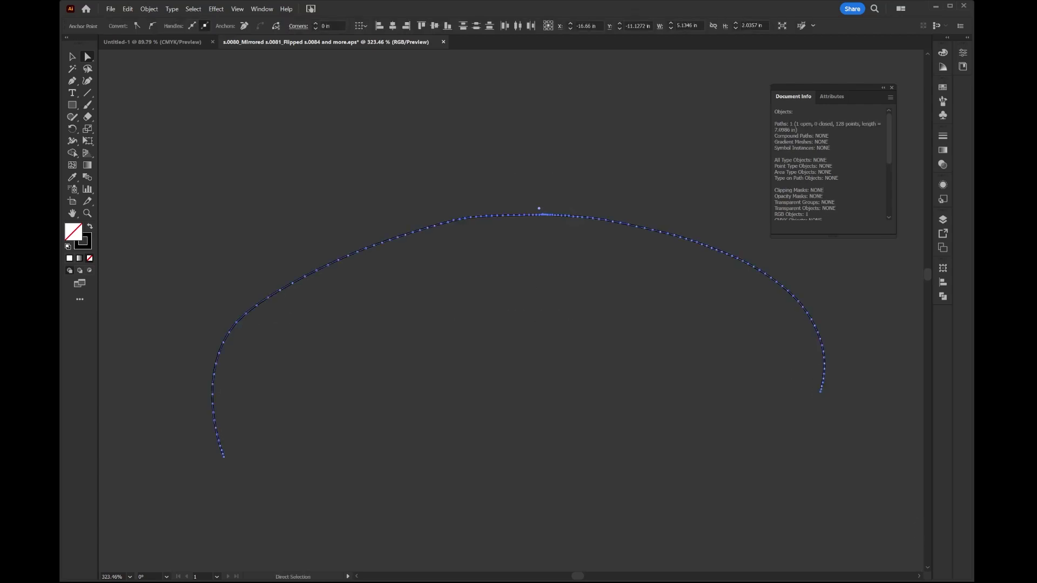
pyautogui.hotkey('ctrl', 'shift', 'a')
pyautogui.press('t')
pyautogui.click(604, 176)
pyautogui.write('7in')
pyautogui.press('Escape')
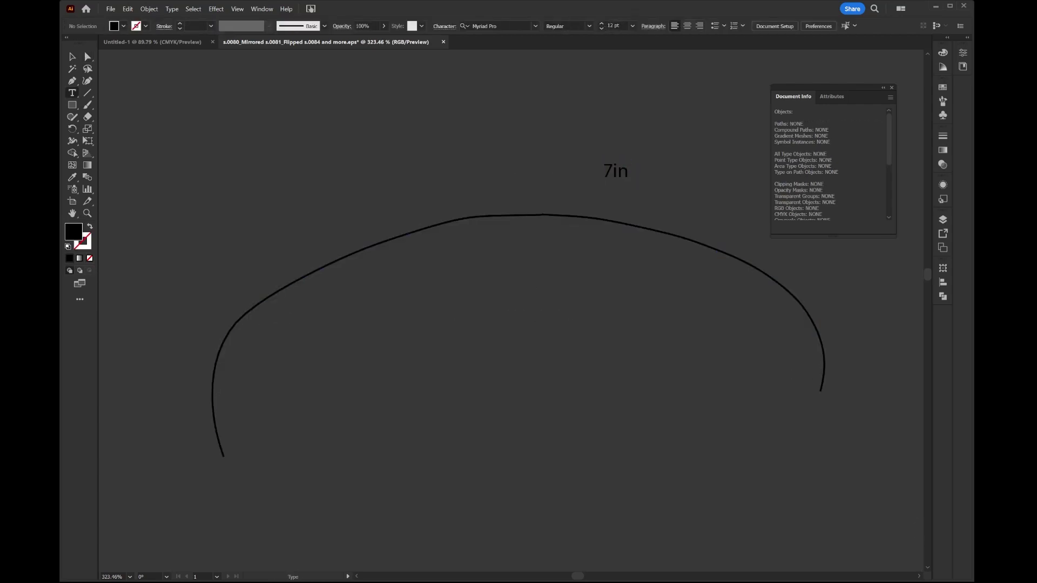
# - Delete the side edges and hem of the duplicated sleeve, leaving only its cap curve
pyautogui.press('a')
pyautogui.scroll(-5, 375, 171)
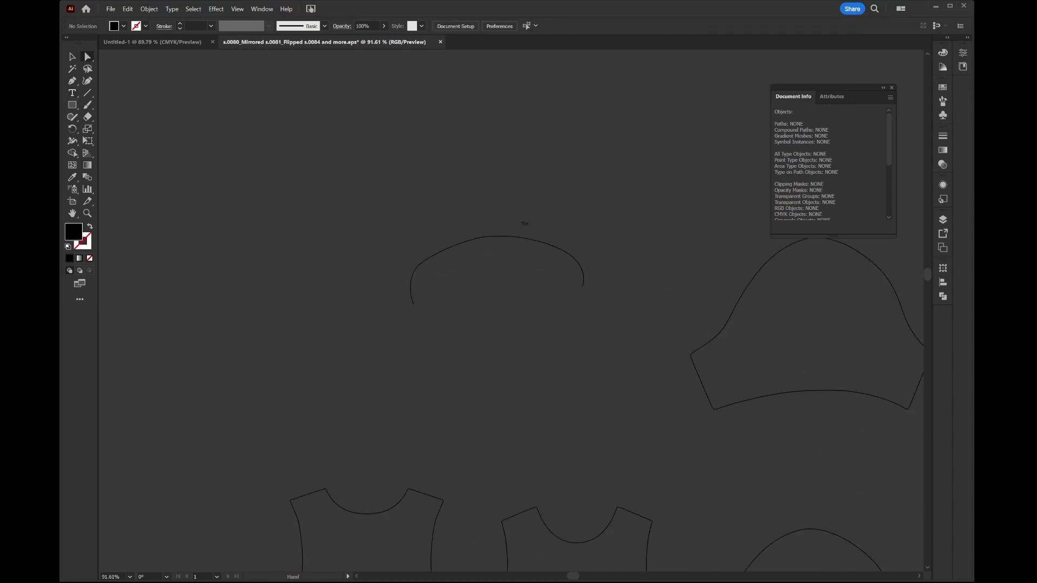
pyautogui.scroll(-2, 510, 311)
pyautogui.scroll(5, 510, 310)
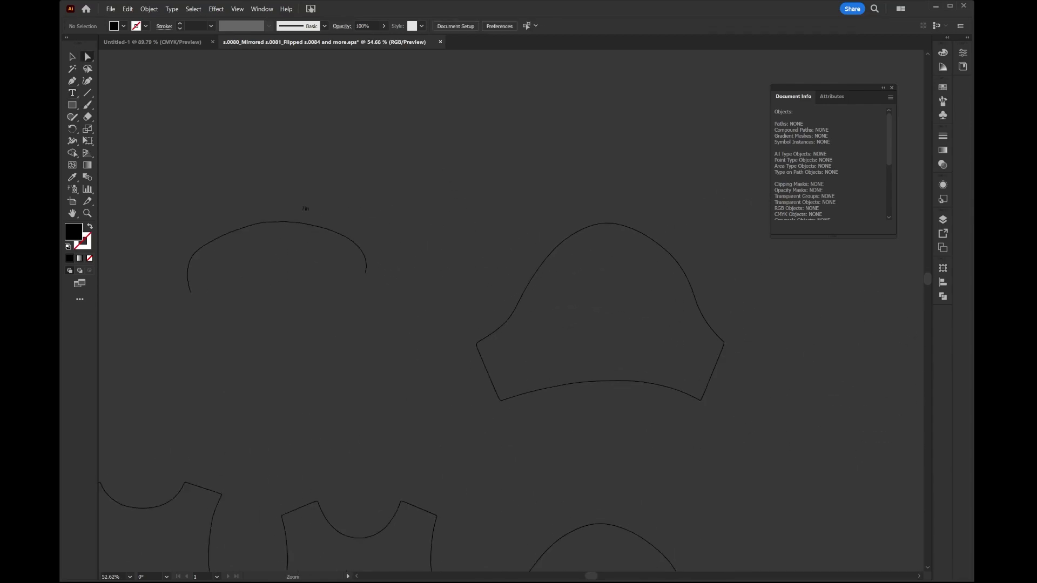
pyautogui.scroll(-2, 573, 302)
pyautogui.hscroll(3, 572, 302)
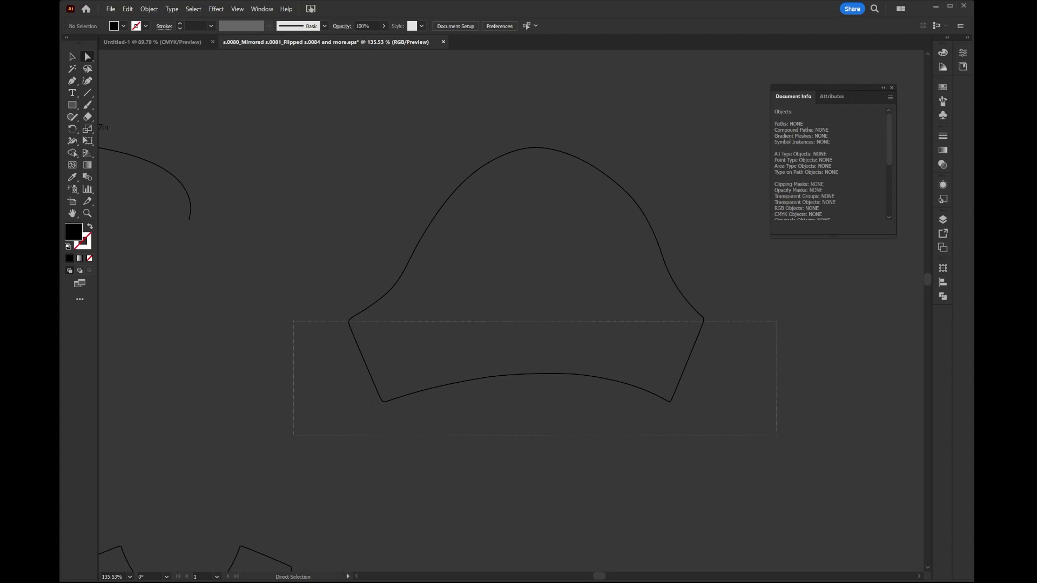
pyautogui.press('Delete')
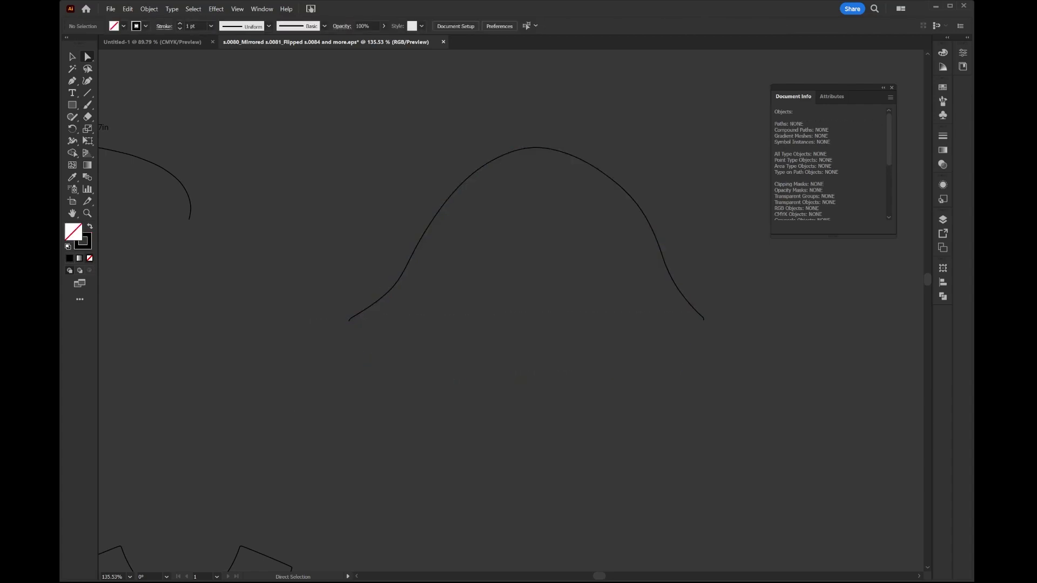
# - Trim the hooked end points at the lower ends of the sleeve cap curve
pyautogui.scroll(5, 337, 317)
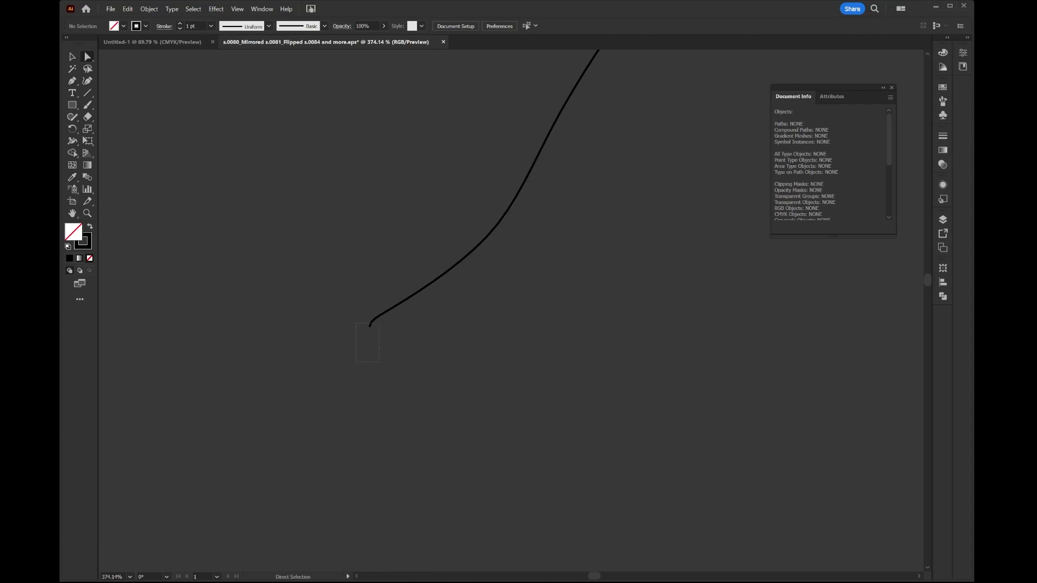
pyautogui.moveTo(907, 270); pyautogui.dragTo(33, 270)
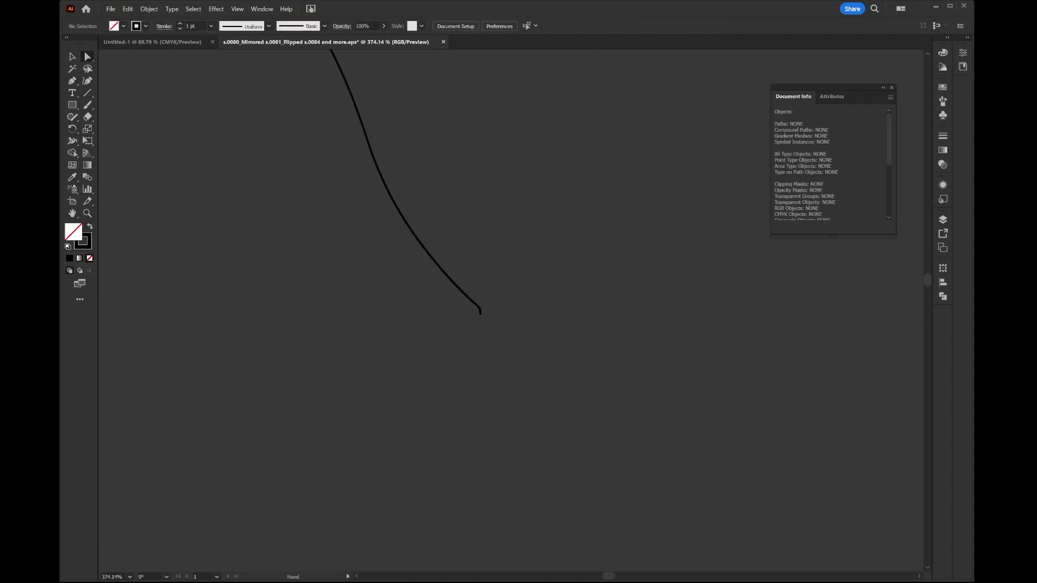
pyautogui.moveTo(463, 311); pyautogui.dragTo(505, 342)
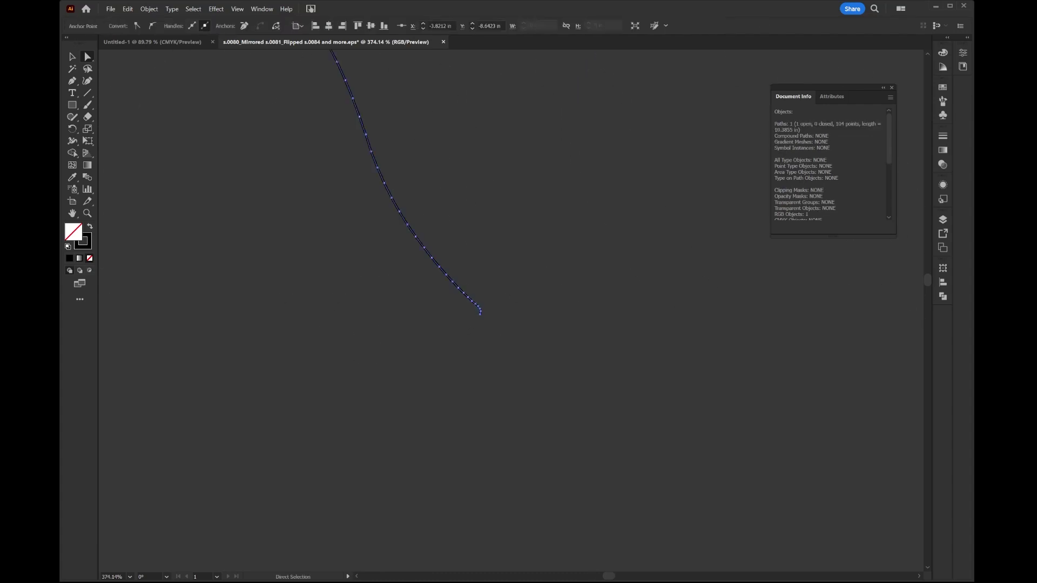
pyautogui.click(472, 332)
pyautogui.scroll(5, 473, 332)
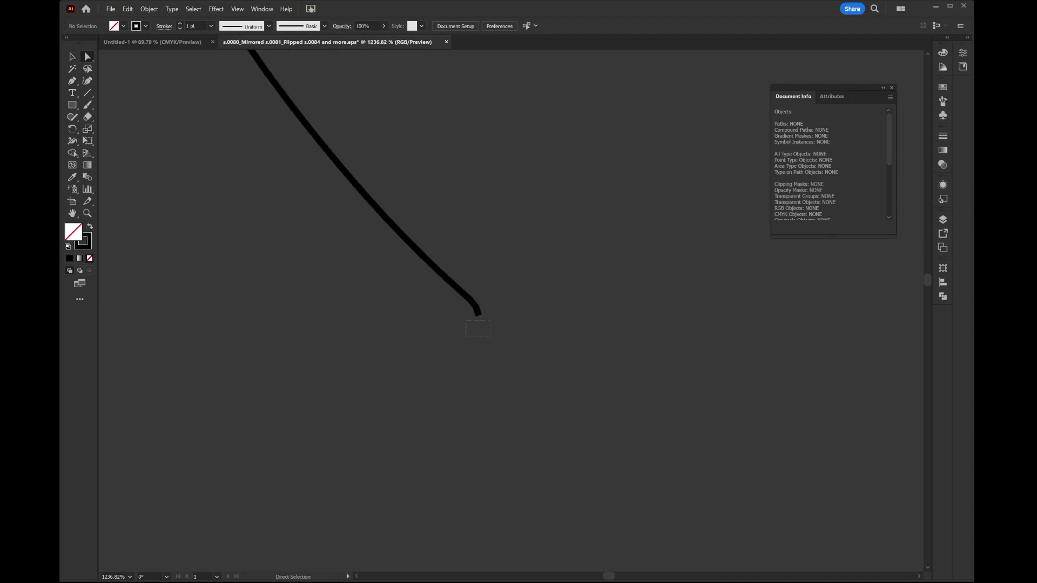
pyautogui.scroll(-1, 475, 324)
pyautogui.scroll(-8, 465, 216)
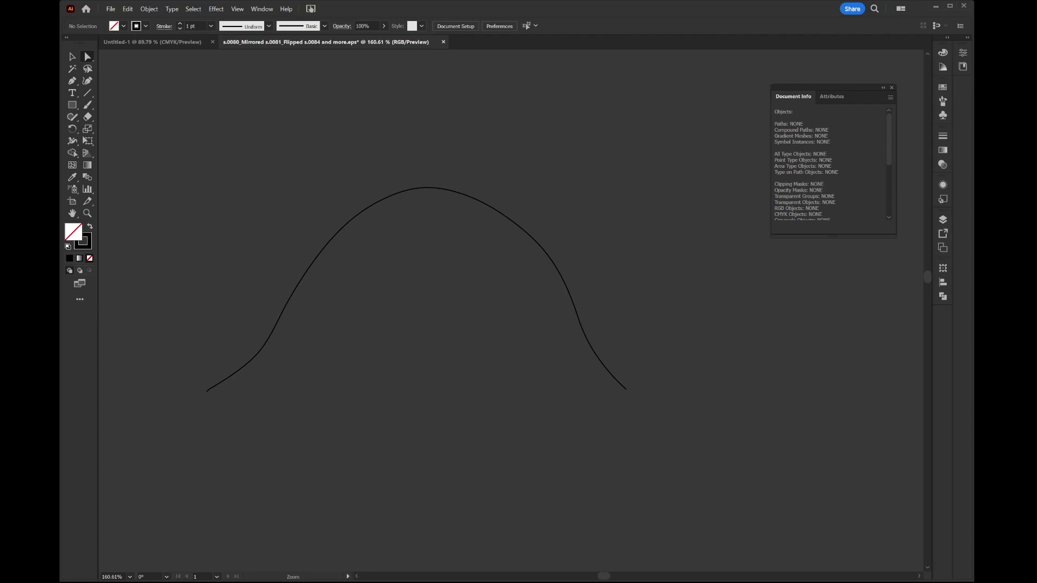
# - Add the text label f at the sleeve cap curve's right side and b at its left side
pyautogui.press('t')
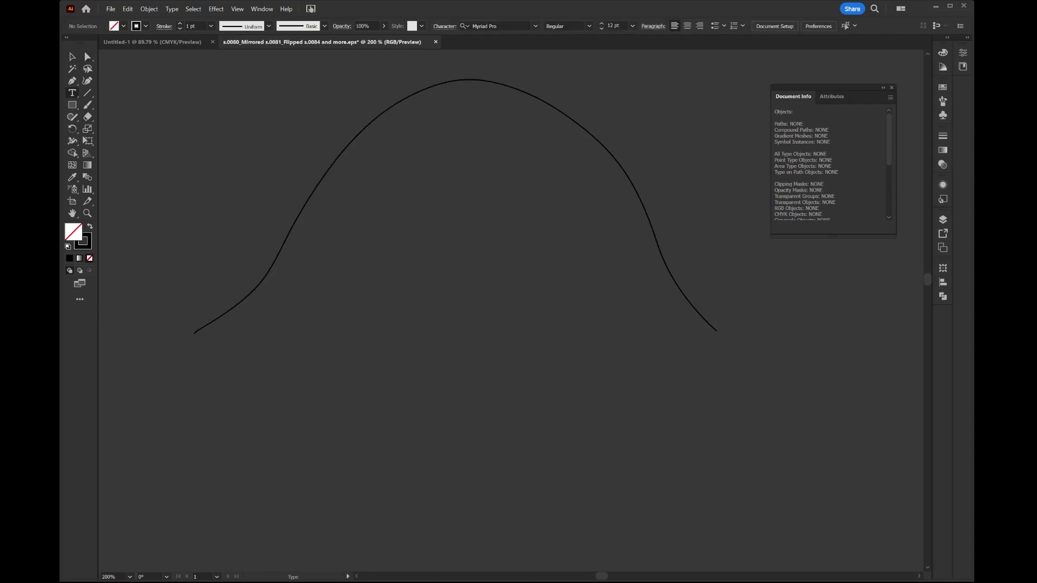
pyautogui.scroll(-4, 545, 397)
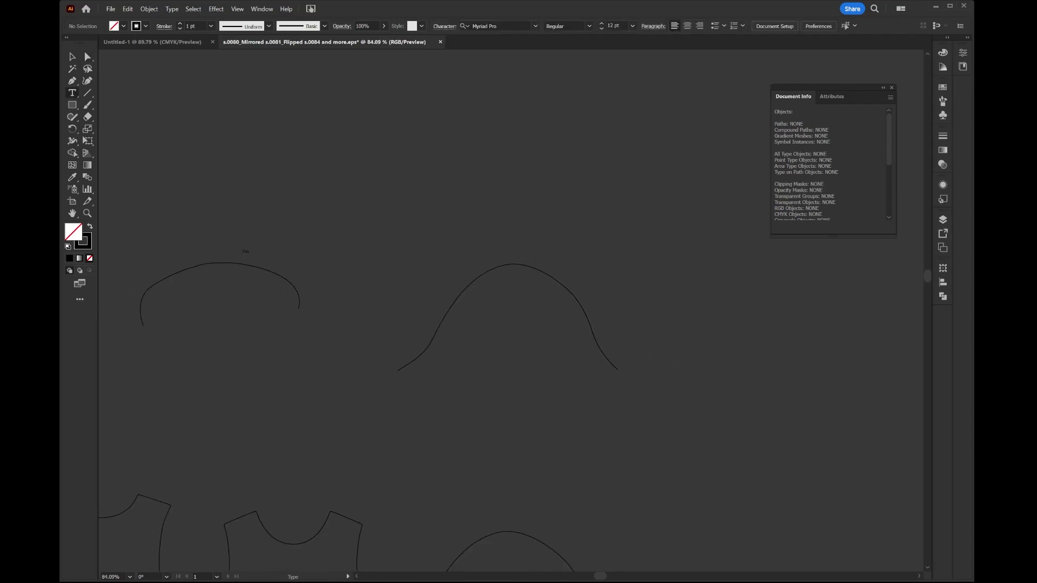
pyautogui.click(565, 362)
pyautogui.press('BackSpace')
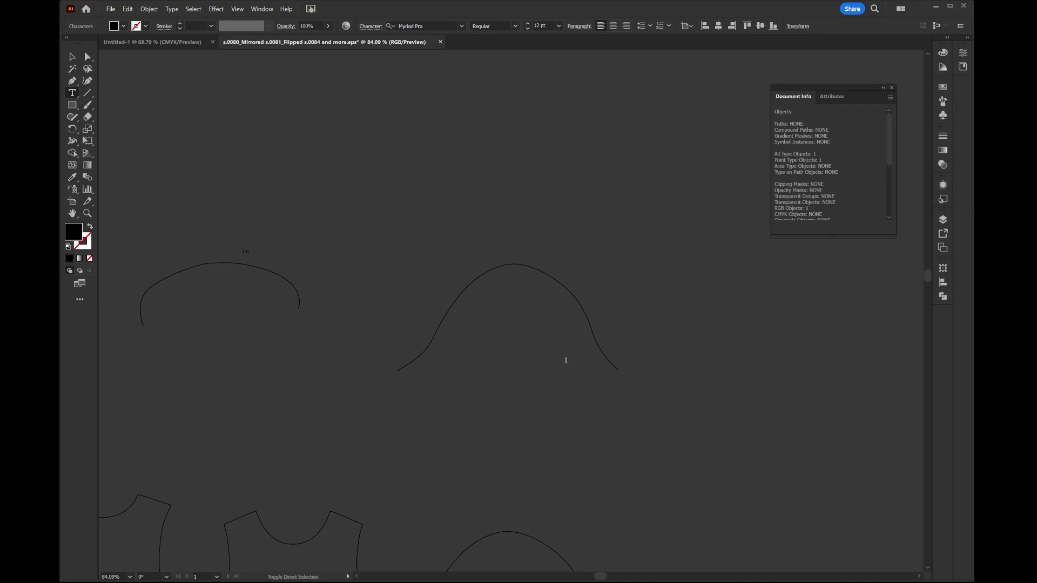
pyautogui.press('Escape')
pyautogui.click(439, 358)
pyautogui.press('BackSpace')
pyautogui.press('Escape')
# - Scale the sleeve cap curve down proportionally to match the 7in armhole length and clear the selection
pyautogui.press('v')
pyautogui.hscroll(-3, 510, 311)
pyautogui.moveTo(532, 216); pyautogui.dragTo(588, 270)
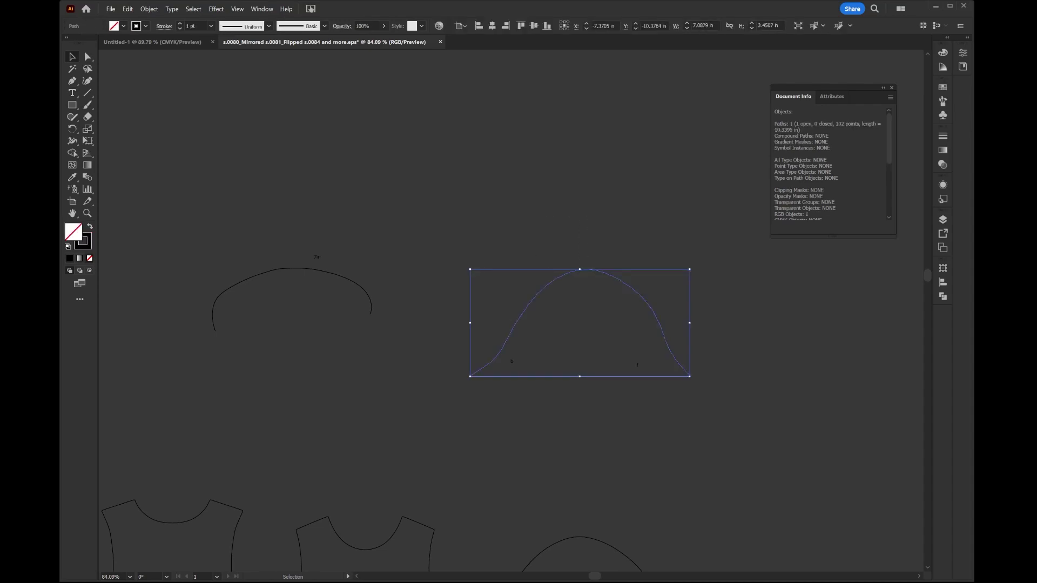
pyautogui.hotkey('ctrl', '+')
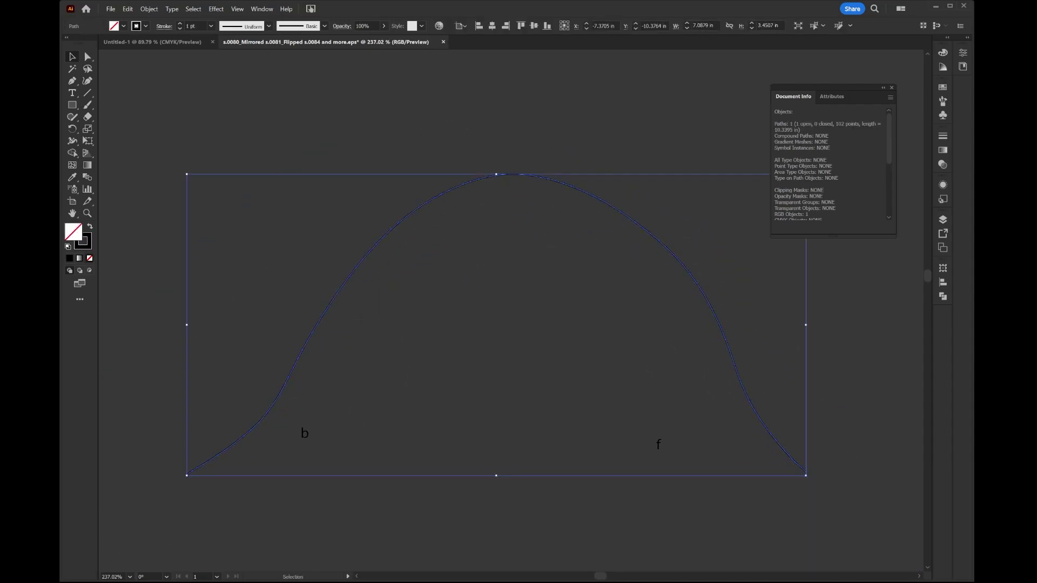
pyautogui.moveTo(805, 476); pyautogui.dragTo(609, 380)
pyautogui.click(407, 296)
# - Move the b and f labels next to the matching sides of the scaled sleeve cap curve
pyautogui.scroll(-2, 407, 296)
pyautogui.hscroll(-5, 510, 313)
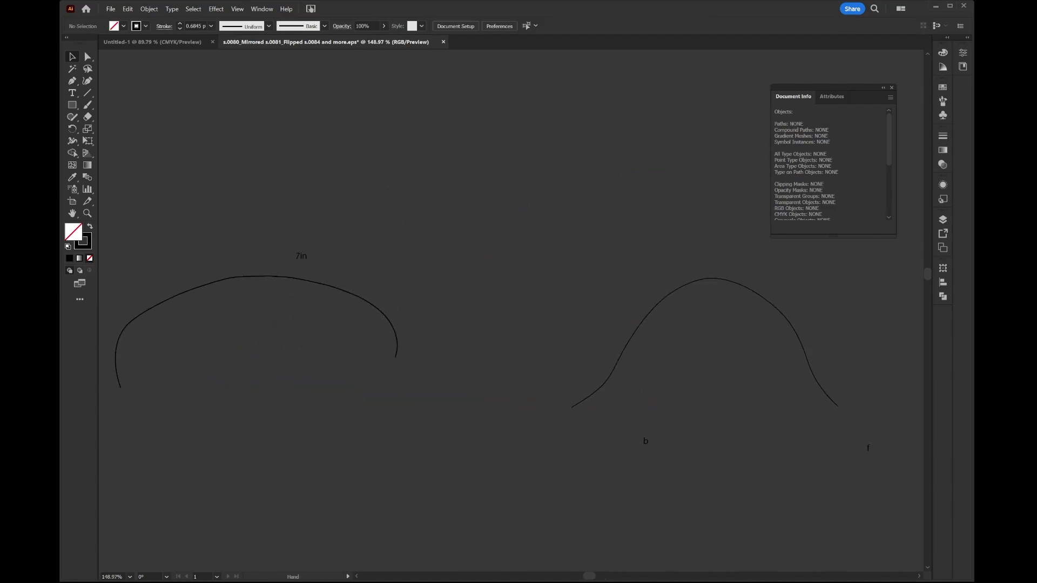
pyautogui.moveTo(645, 441); pyautogui.dragTo(545, 345)
pyautogui.click(893, 435)
# - Paste a copy of the full sleeve outline and move it up toward the scaled cap curve
pyautogui.hotkey('ctrl', '0')
pyautogui.scroll(-5, 510, 313)
pyautogui.hscroll(3, 510, 313)
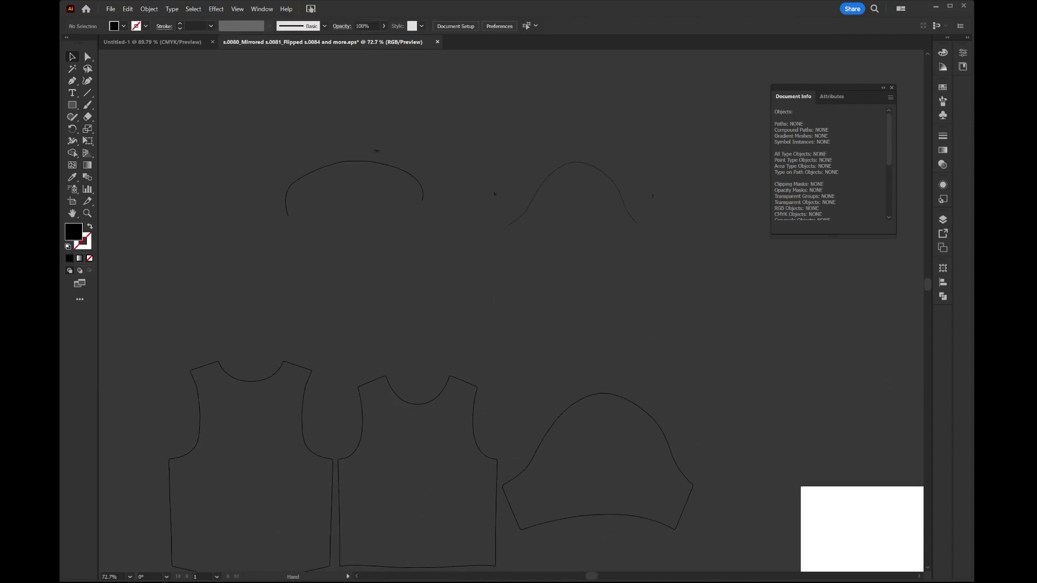
pyautogui.click(602, 514)
pyautogui.hotkey('ctrl', 'c')
pyautogui.hotkey('ctrl', 'v')
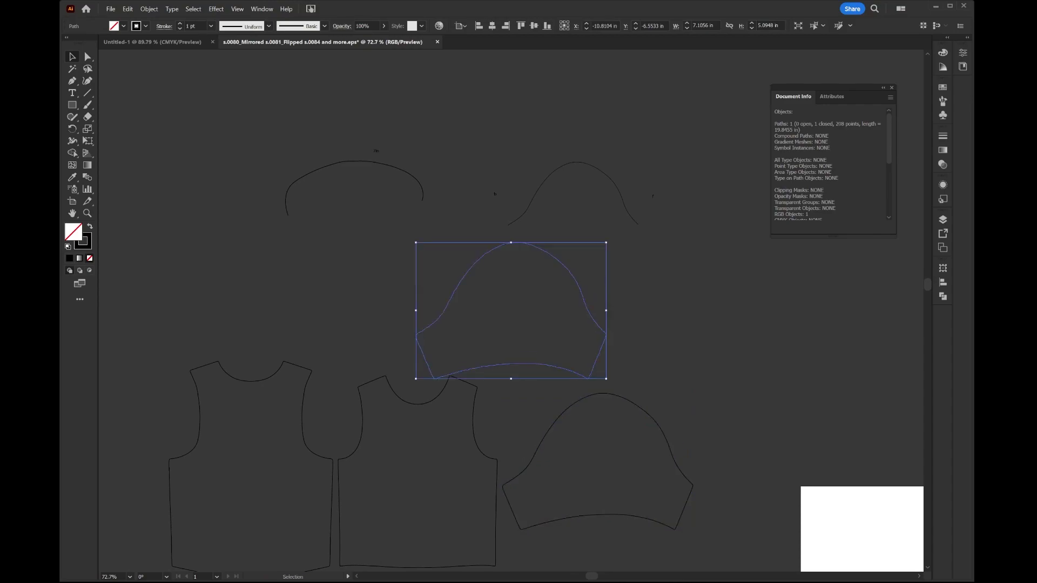
pyautogui.scroll(4, 565, 309)
pyautogui.moveTo(469, 428); pyautogui.dragTo(468, 324)
# - Scale the sleeve copy to about 4.85 by 3.48 in and align its cap with the scaled cap curve
pyautogui.scroll(3, 468, 324)
pyautogui.hscroll(3, 468, 324)
pyautogui.moveTo(367, 443); pyautogui.dragTo(462, 317)
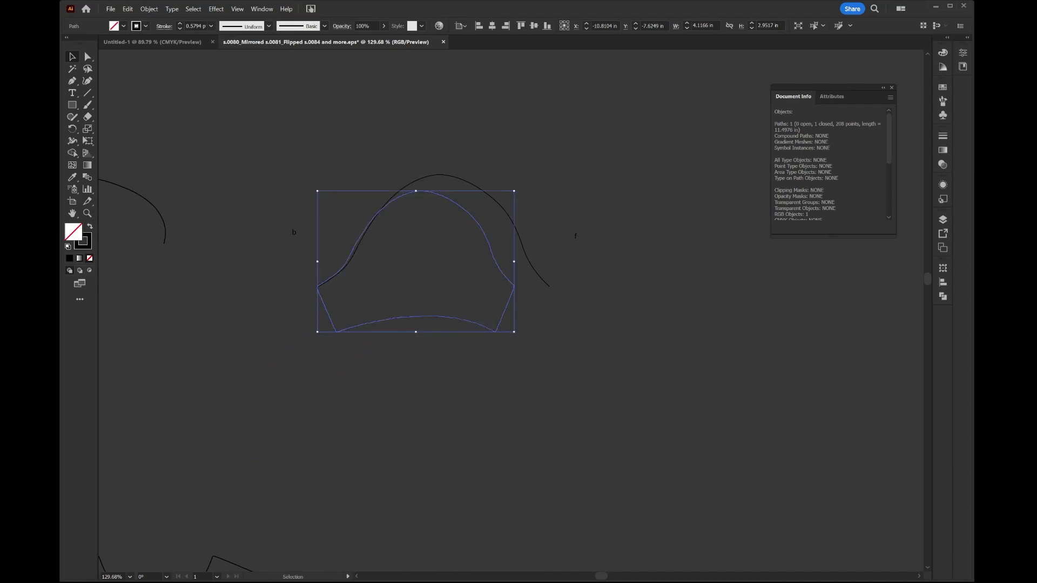
pyautogui.moveTo(513, 262); pyautogui.dragTo(550, 264)
pyautogui.hotkey('ctrl', 'space')
pyautogui.moveTo(319, 172); pyautogui.dragTo(587, 373)
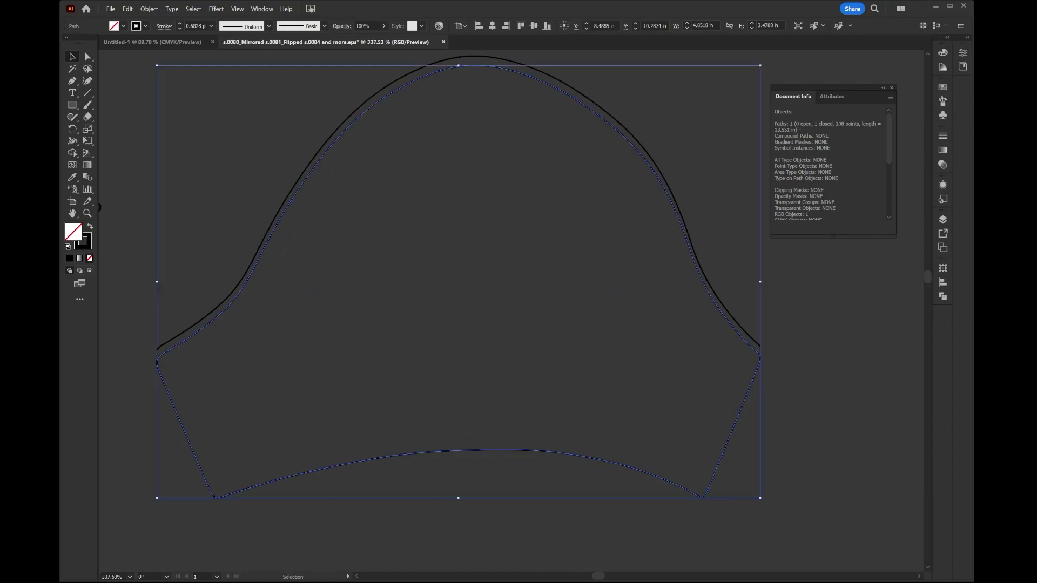
pyautogui.moveTo(365, 458)
pyautogui.mouseDown()
pyautogui.moveTo(365, 436)
pyautogui.moveTo(368, 446)
pyautogui.mouseUp()
pyautogui.hotkey('ctrl', 'space')
pyautogui.moveTo(451, 303); pyautogui.dragTo(416, 302)
# - Move the fitted sleeve below the cap curve and place the b and f labels inside the sleeve
pyautogui.moveTo(470, 386); pyautogui.dragTo(470, 467)
pyautogui.moveTo(234, 243); pyautogui.dragTo(357, 340)
pyautogui.moveTo(683, 249); pyautogui.dragTo(572, 330)
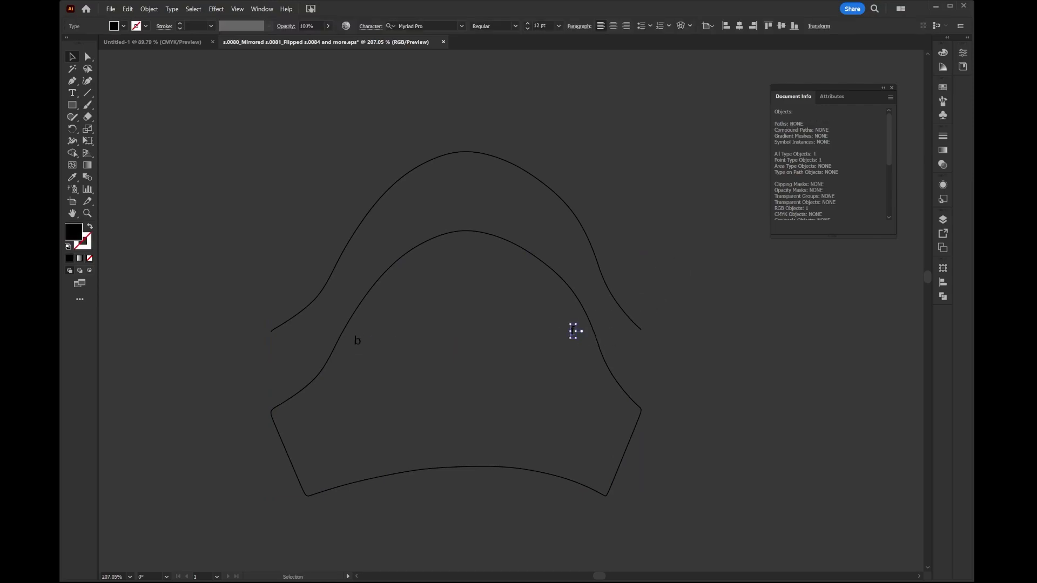
# - Delete the scaled cap guide curve and flip the fitted sleeve horizontally
pyautogui.click(609, 298)
pyautogui.press('Delete')
pyautogui.scroll(-3, 538, 332)
pyautogui.moveTo(537, 332); pyautogui.dragTo(383, 282)
pyautogui.click(410, 302)
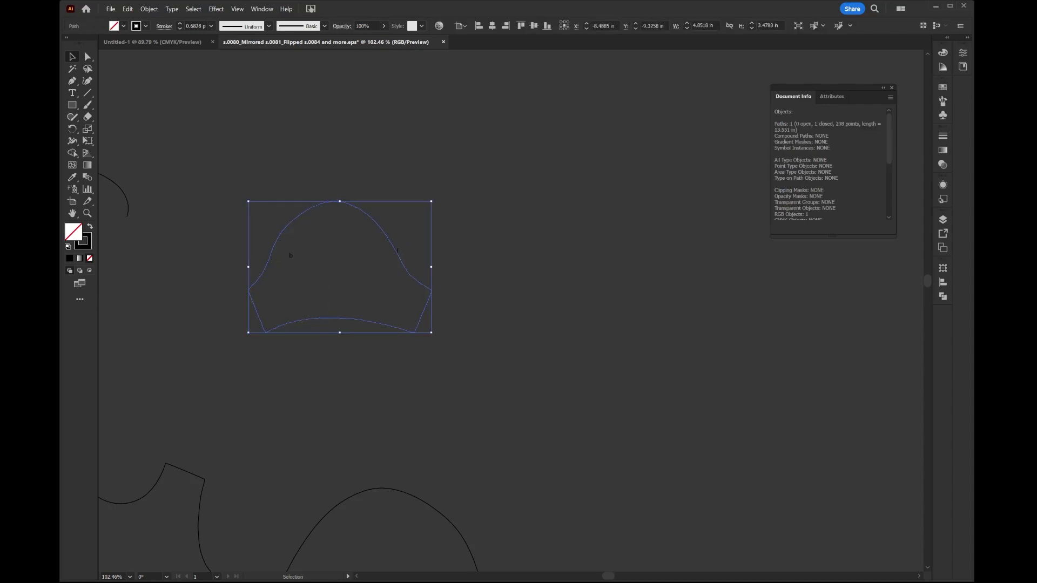
# - Place the flipped sleeve copy side by side with the unflipped sleeve, with their caps level
pyautogui.moveTo(397, 250); pyautogui.dragTo(586, 252)
pyautogui.hotkey('ctrl', 'shift', 'a')
pyautogui.scroll(4, 291, 187)
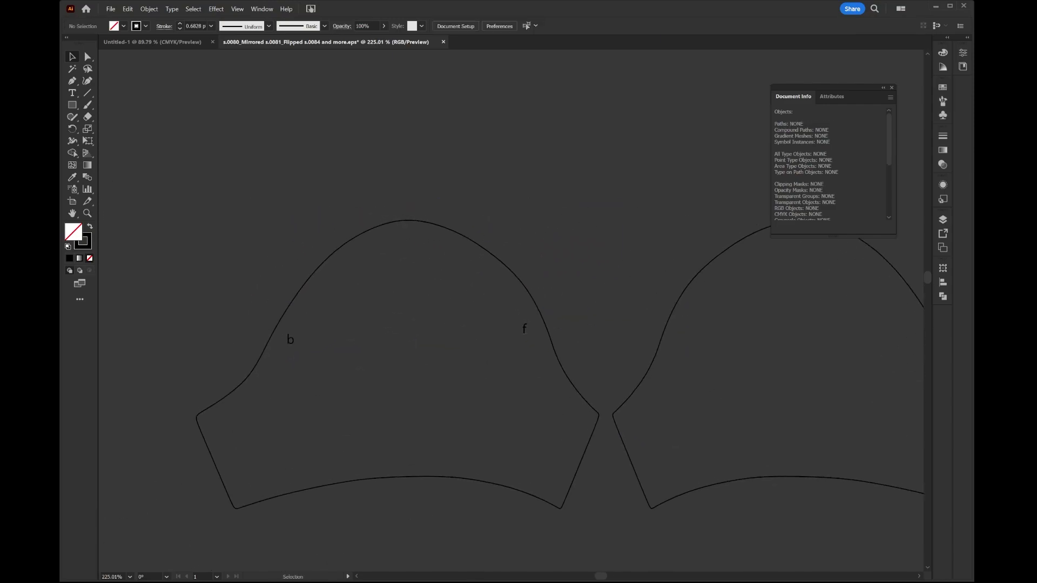
# - Keep the f label inside the unflipped sleeve's front edge and place a copy inside the flipped sleeve's front edge
pyautogui.hotkey('shift', 'x')
pyautogui.moveTo(688, 319); pyautogui.dragTo(575, 287)
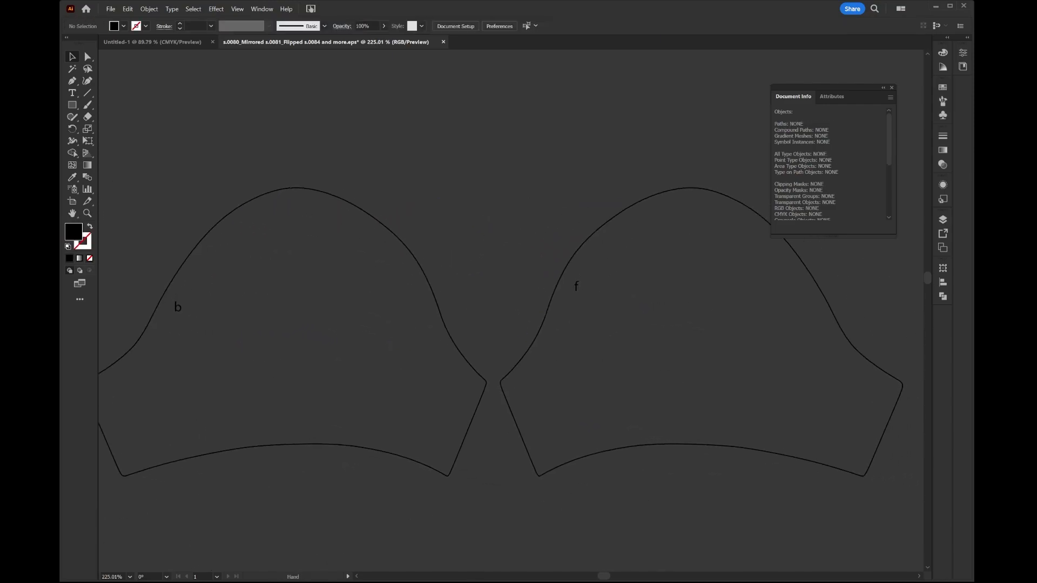
pyautogui.click(410, 298)
pyautogui.write('f')
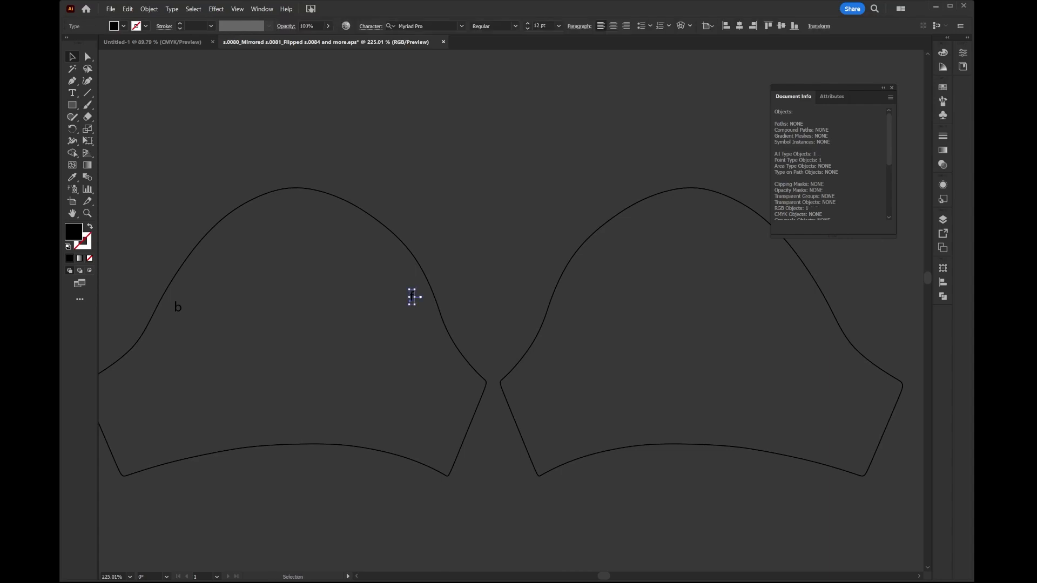
pyautogui.press('Escape')
pyautogui.moveTo(412, 296); pyautogui.dragTo(569, 295)
pyautogui.hotkey('ctrl', 'shift', 'a')
# - Copy the b label from the unflipped sleeve to the inside of the flipped sleeve's back edge
pyautogui.click(177, 307)
pyautogui.moveTo(178, 306); pyautogui.dragTo(803, 300)
pyautogui.hotkey('ctrl', 'shift', 'a')
# - Group each sleeve outline with its own f and b labels
pyautogui.moveTo(156, 180); pyautogui.dragTo(221, 231)
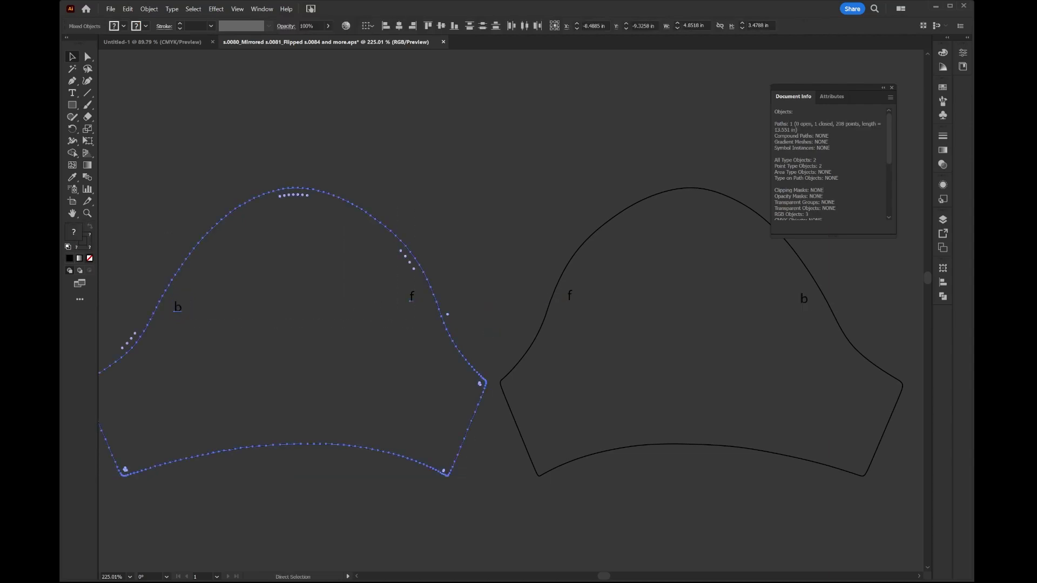
pyautogui.hotkey('ctrl', 'shift', 'a')
pyautogui.click(691, 189)
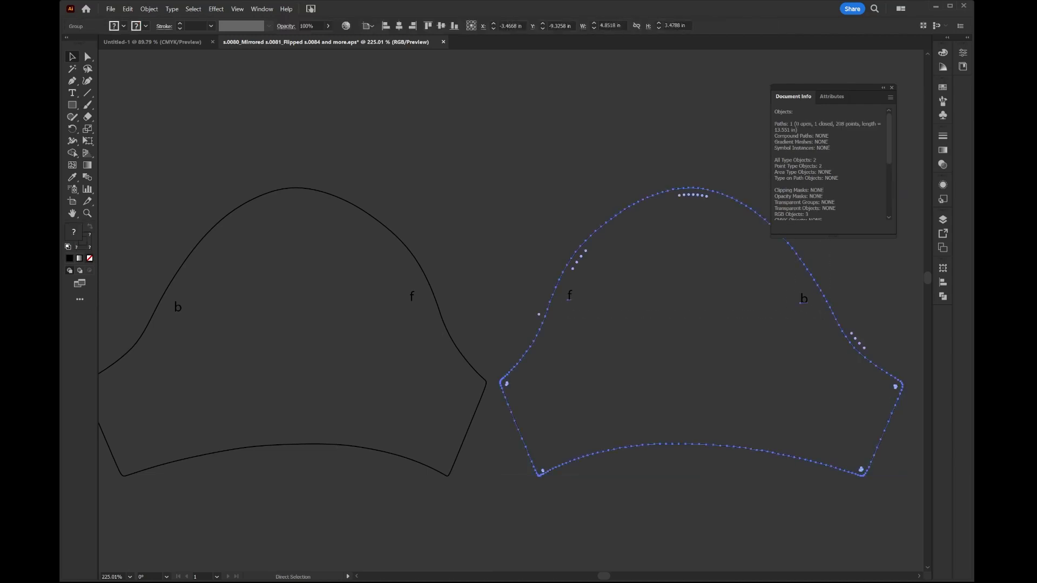
pyautogui.hotkey('ctrl', 'shift', 'a')
# - Delete the old oversized sleeve outline beside the two body pieces
pyautogui.scroll(-5, 606, 318)
pyautogui.click(331, 267)
pyautogui.hotkey('ctrl', 'shift', 'a')
pyautogui.scroll(-5, 511, 313)
pyautogui.hscroll(-3, 511, 314)
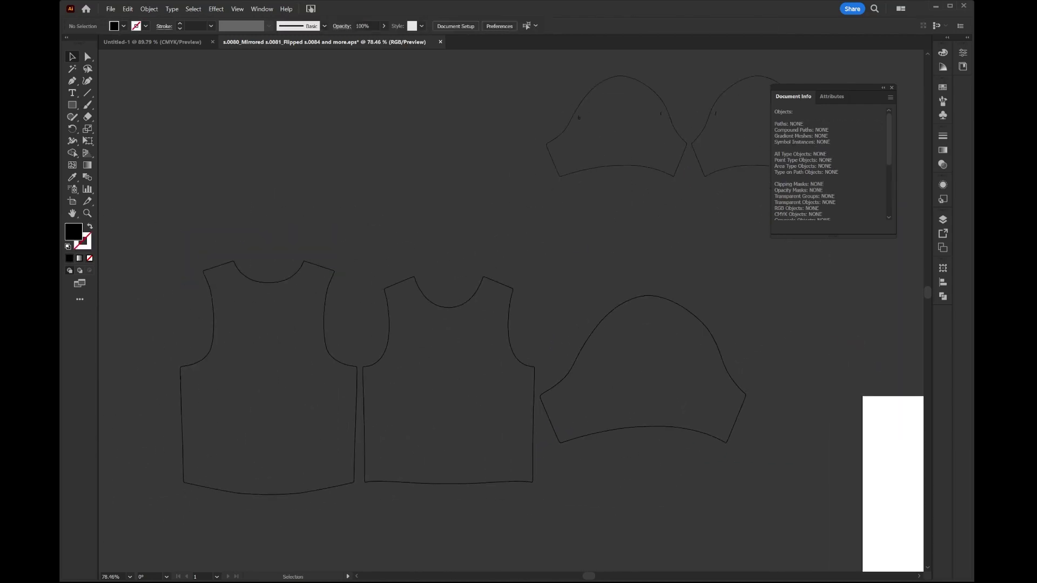
pyautogui.click(645, 296)
pyautogui.press('Delete')
# - Move the two labelled sleeves beside the smaller body piece, stacked with the unflipped sleeve above the flipped one
pyautogui.moveTo(652, 165); pyautogui.dragTo(648, 348)
pyautogui.hotkey('ctrl', 'shift', 'a')
pyautogui.scroll(-2, 648, 349)
pyautogui.hscroll(4, 647, 348)
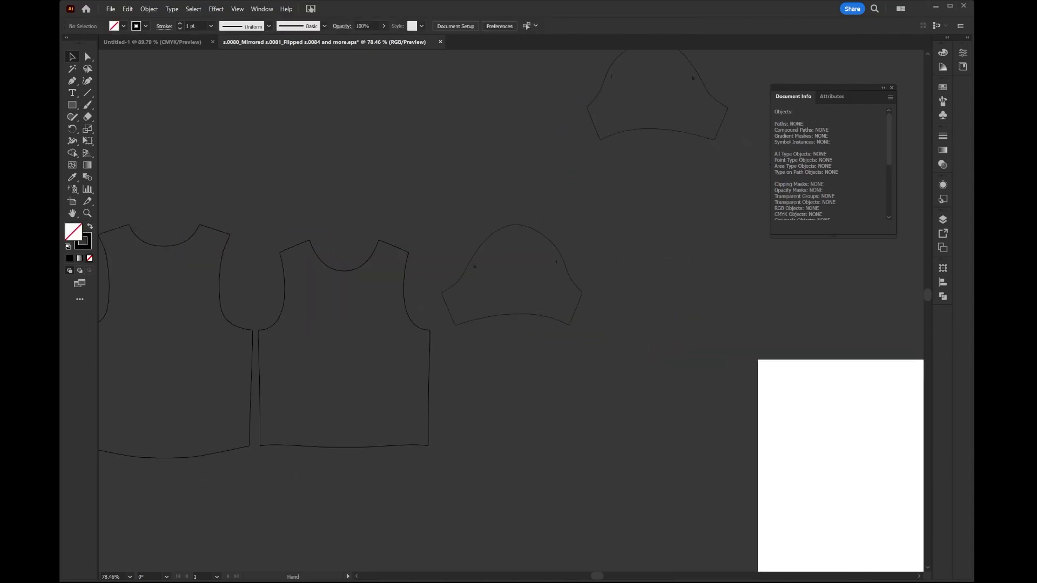
pyautogui.moveTo(678, 127); pyautogui.dragTo(542, 416)
pyautogui.hotkey('ctrl', 'shift', 'a')
pyautogui.hscroll(-4, 510, 307)
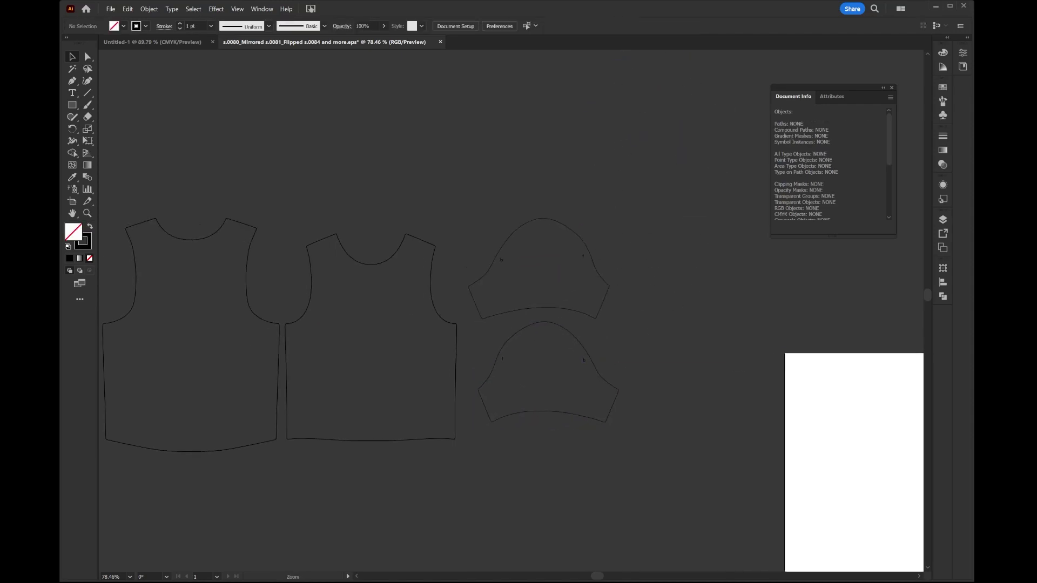
# - Move all body and sleeve pattern pieces together so they sit close beside the artboard
pyautogui.hotkey('ctrl', 'a')
pyautogui.moveTo(187, 378); pyautogui.dragTo(251, 457)
pyautogui.scroll(-5, 251, 456)
pyautogui.hscroll(4, 251, 456)
pyautogui.moveTo(562, 268); pyautogui.dragTo(617, 307)
pyautogui.hotkey('ctrl', 'shift', 'a')
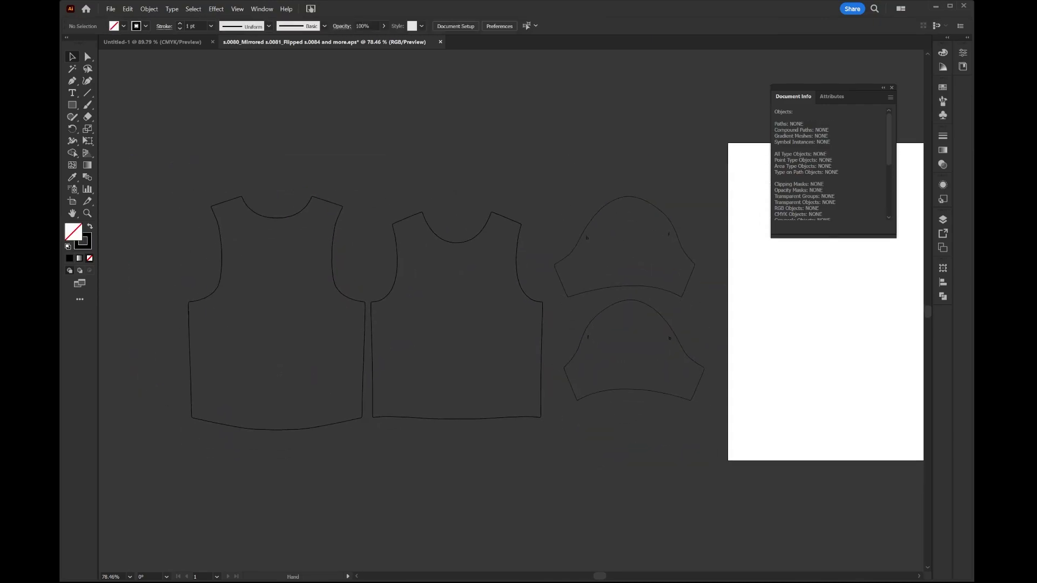